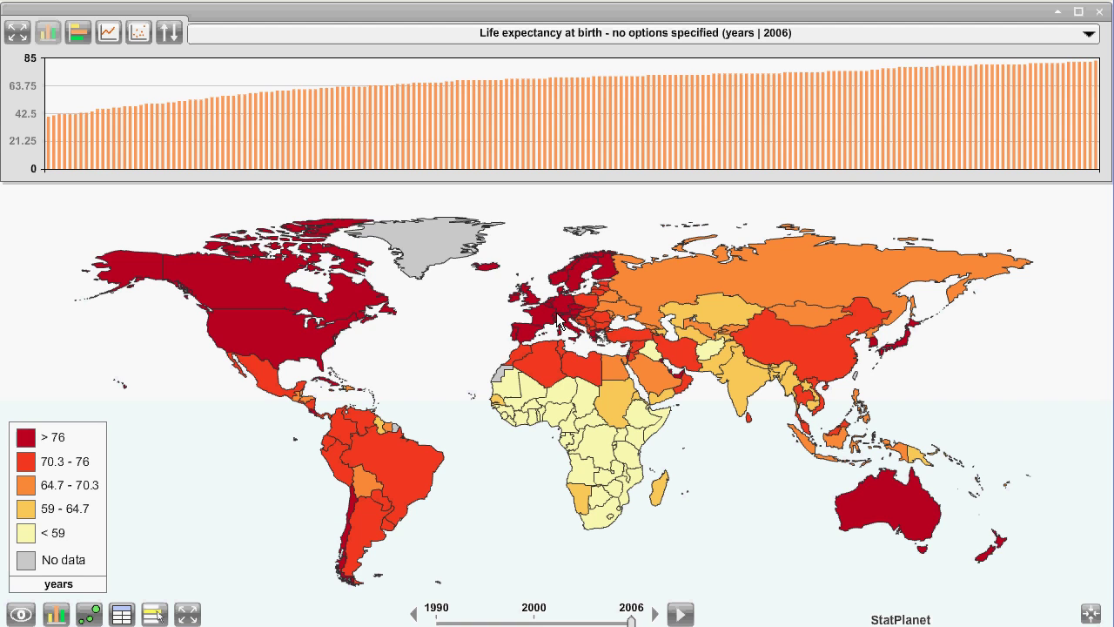
Show Egypt's value on the 2006 life expectancy world map.
mouse_move(633, 370)
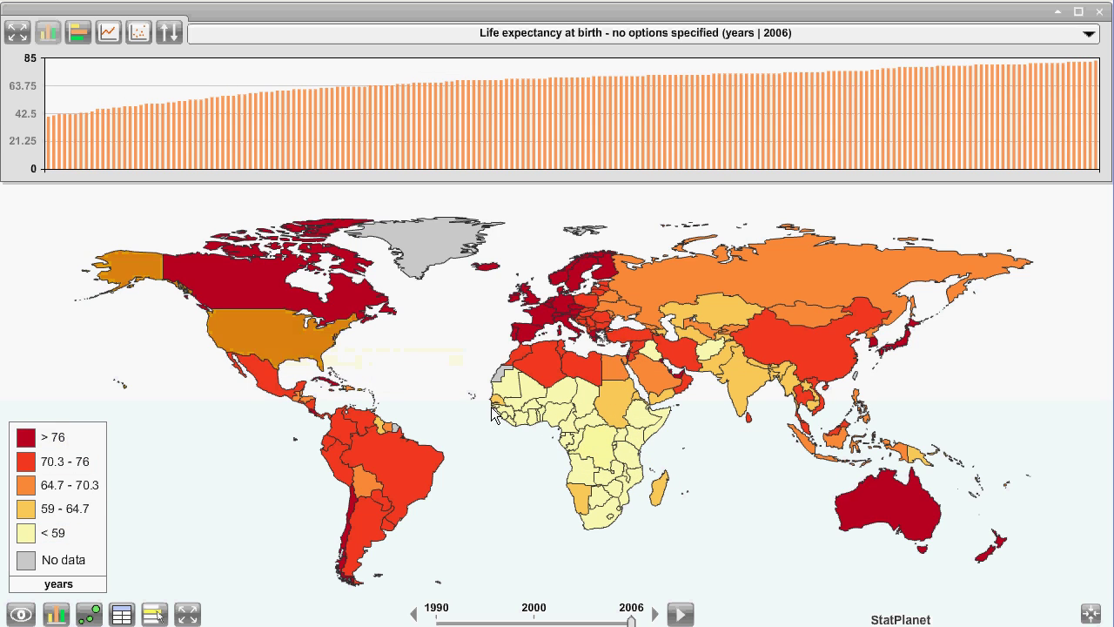
In Firefox, search Google for 'statplanet' and open the StatPlanet website.
key("alt+Tab")
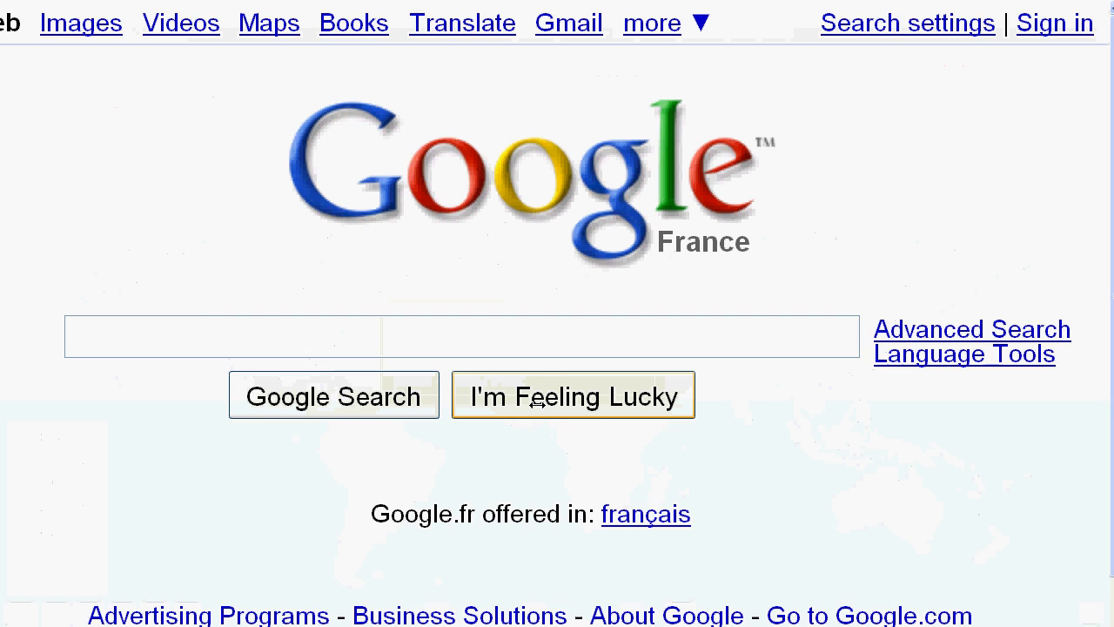
left_click(269, 331)
type("statpl")
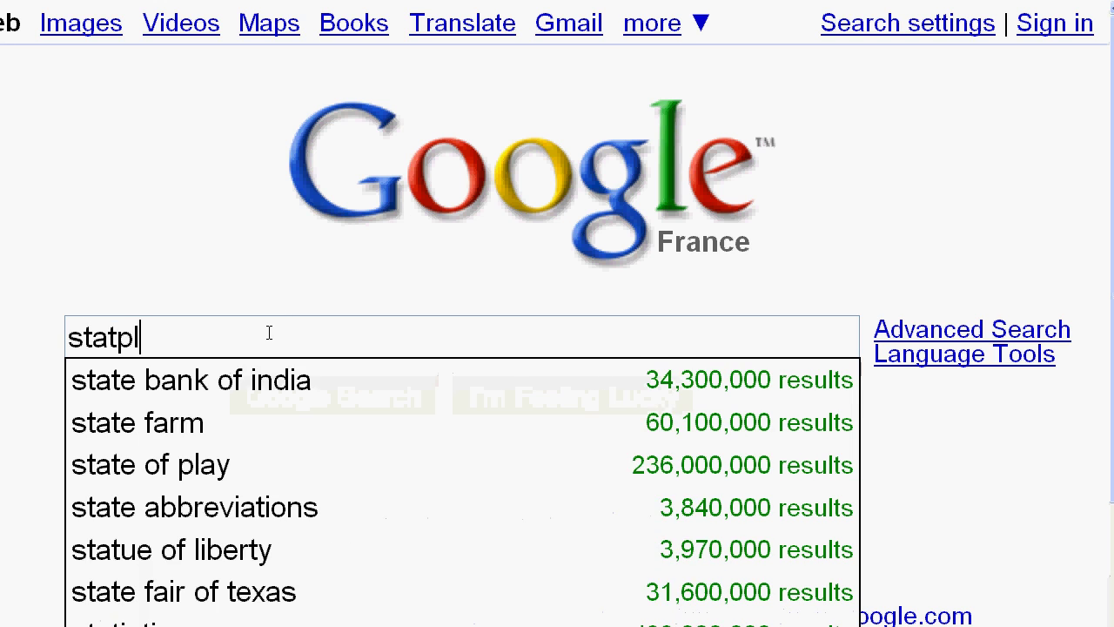
type("anet")
key("Return")
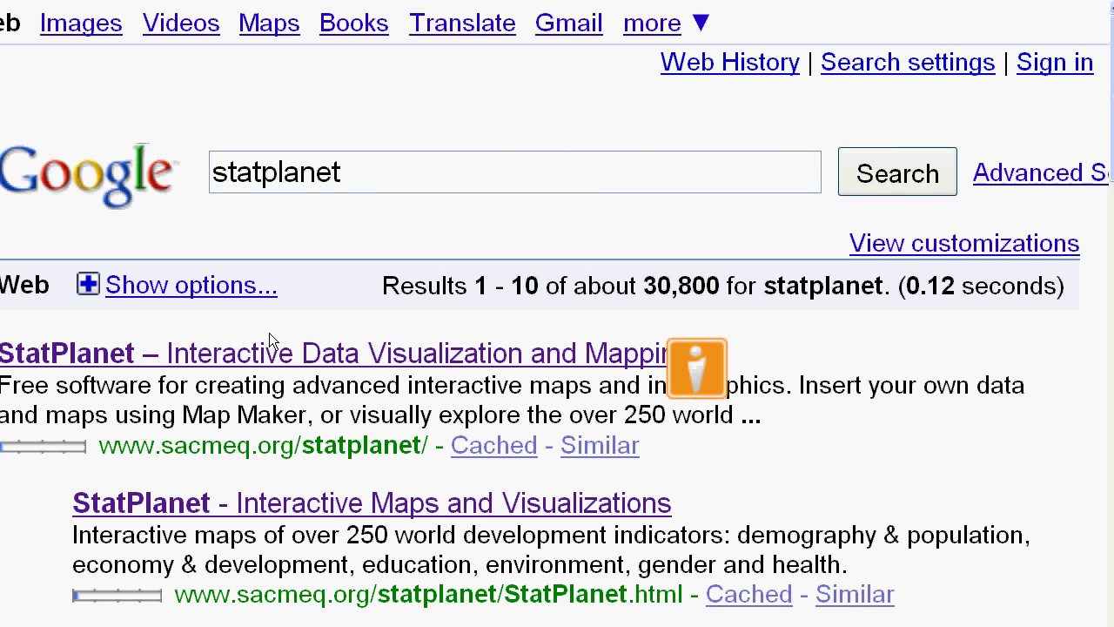
left_click(303, 366)
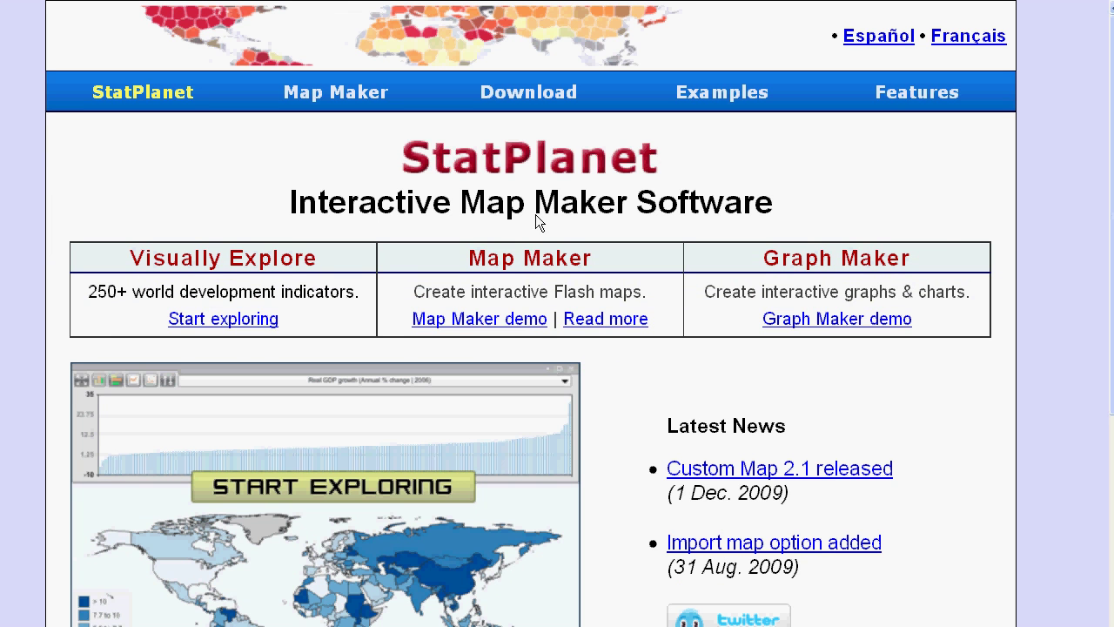
Go to the StatPlanet Download page and zoom the page in.
mouse_move(514, 57)
left_mouse_down()
mouse_move(473, 77)
mouse_move(467, 112)
mouse_move(581, 121)
mouse_move(588, 90)
mouse_move(502, 65)
left_mouse_up()
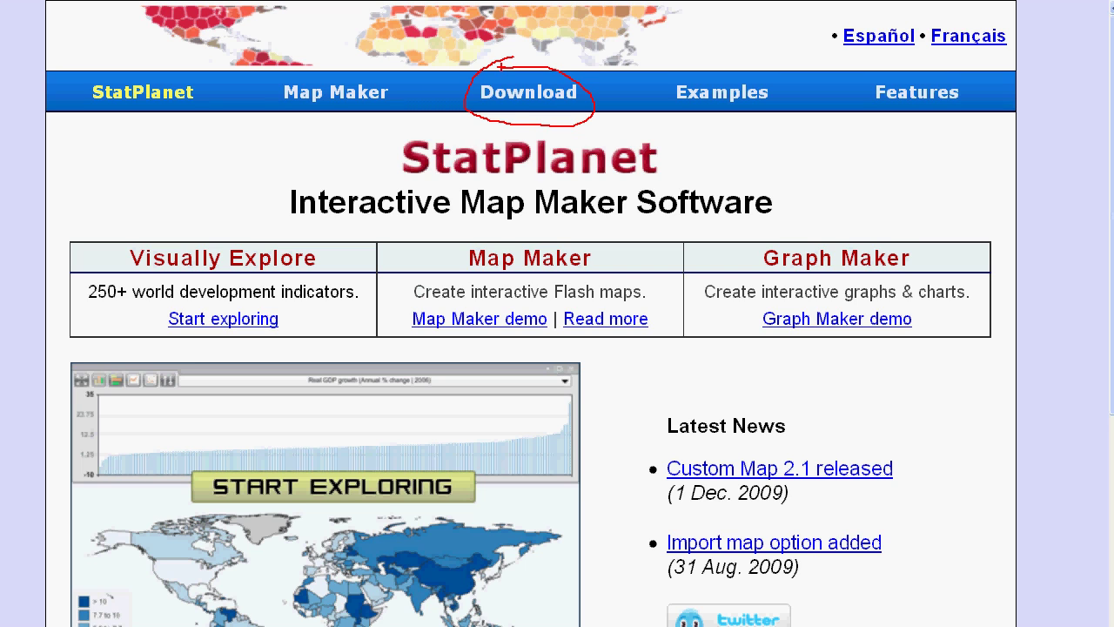
left_click(536, 101)
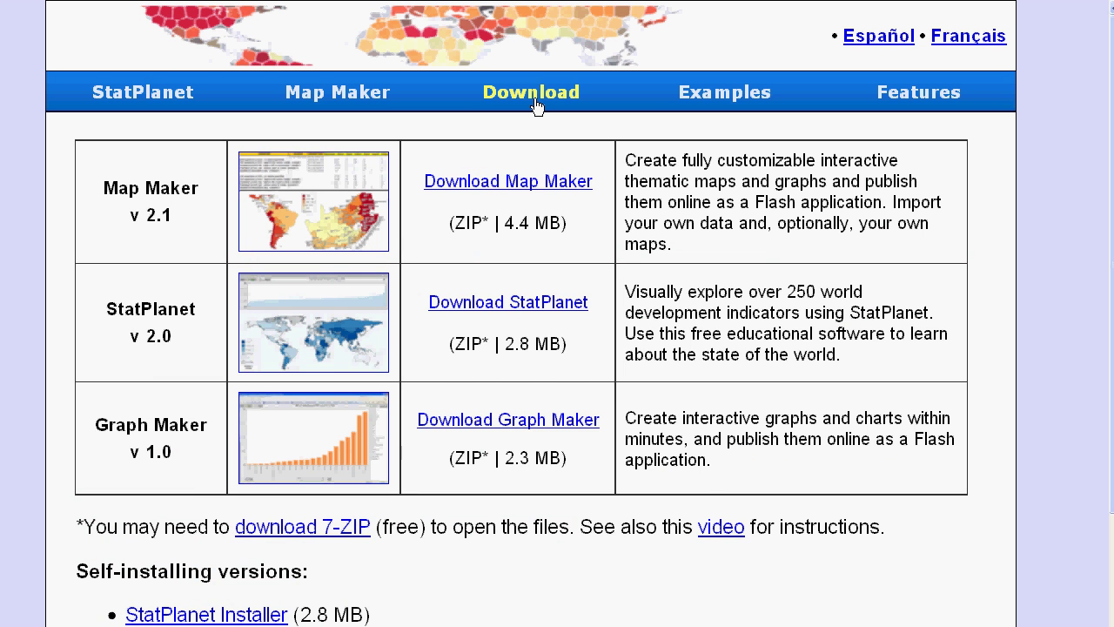
key("ctrl+plus")
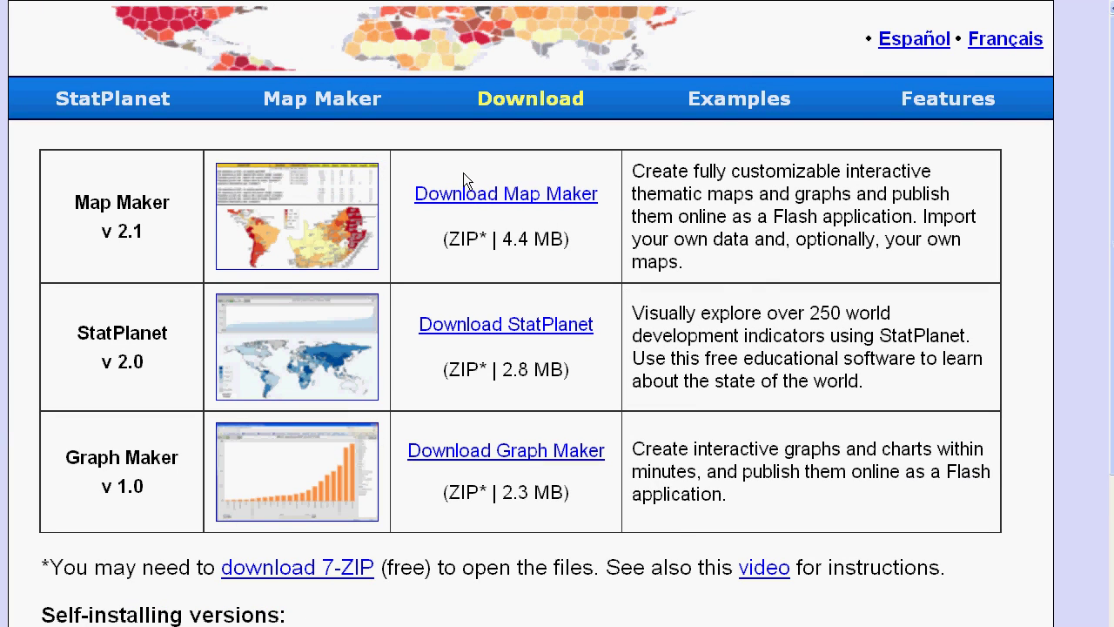
mouse_move(457, 168)
left_mouse_down()
mouse_move(395, 166)
mouse_move(380, 180)
mouse_move(437, 208)
mouse_move(618, 204)
mouse_move(609, 184)
mouse_move(450, 174)
left_mouse_up()
Download the Map Maker zip and drag its StatPlanet_Map_Maker_v2.1 folder into Interactive-map.
left_click(479, 194)
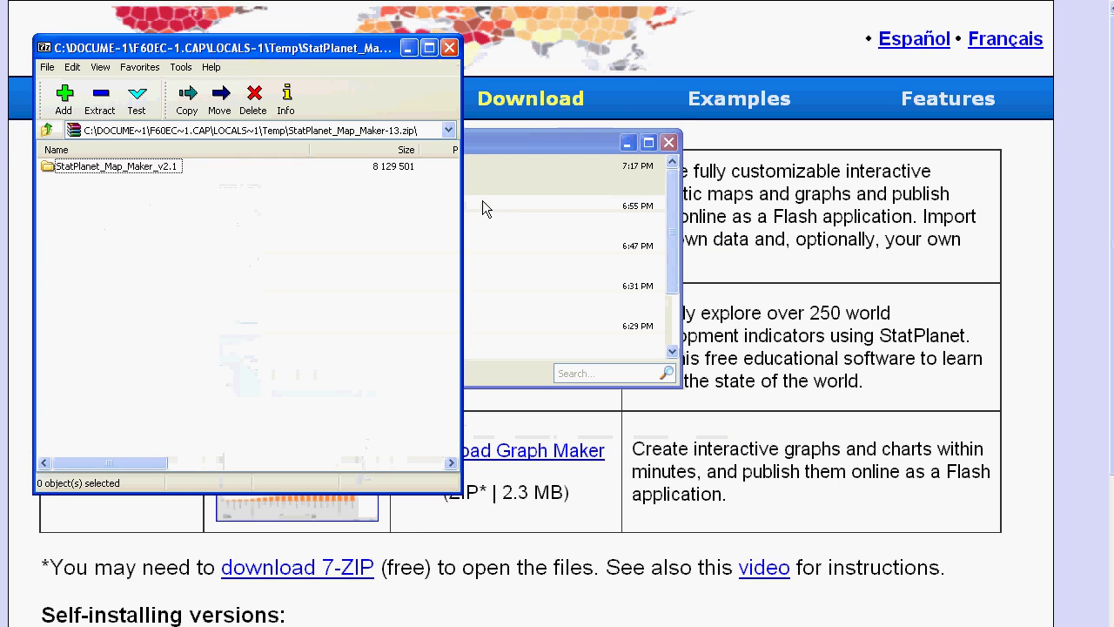
left_click(134, 167)
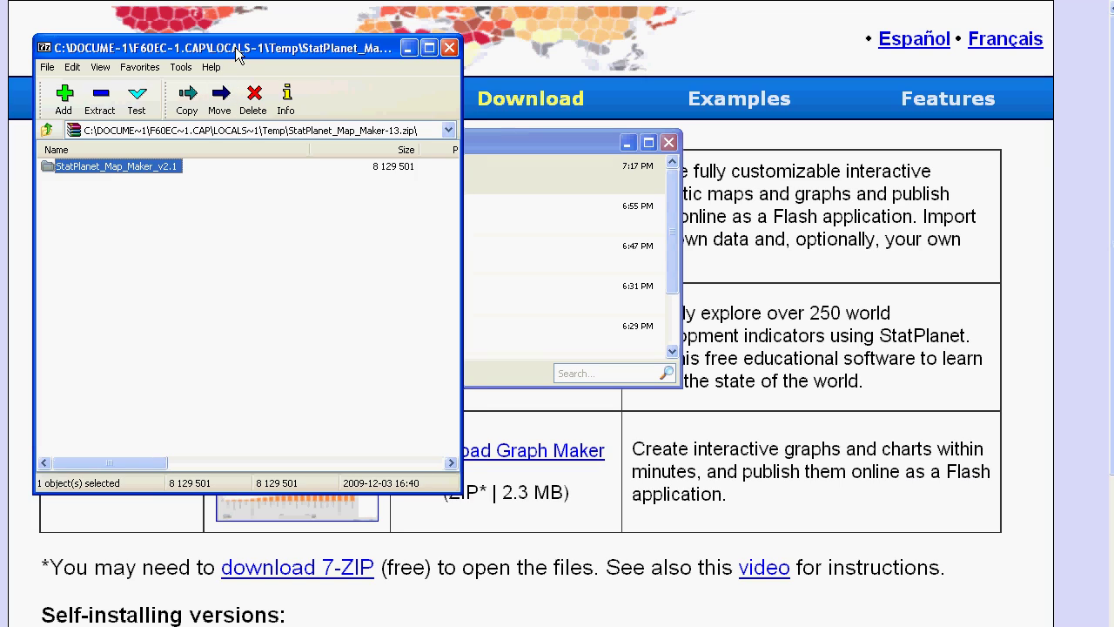
left_click_drag(236, 49, 181, 49)
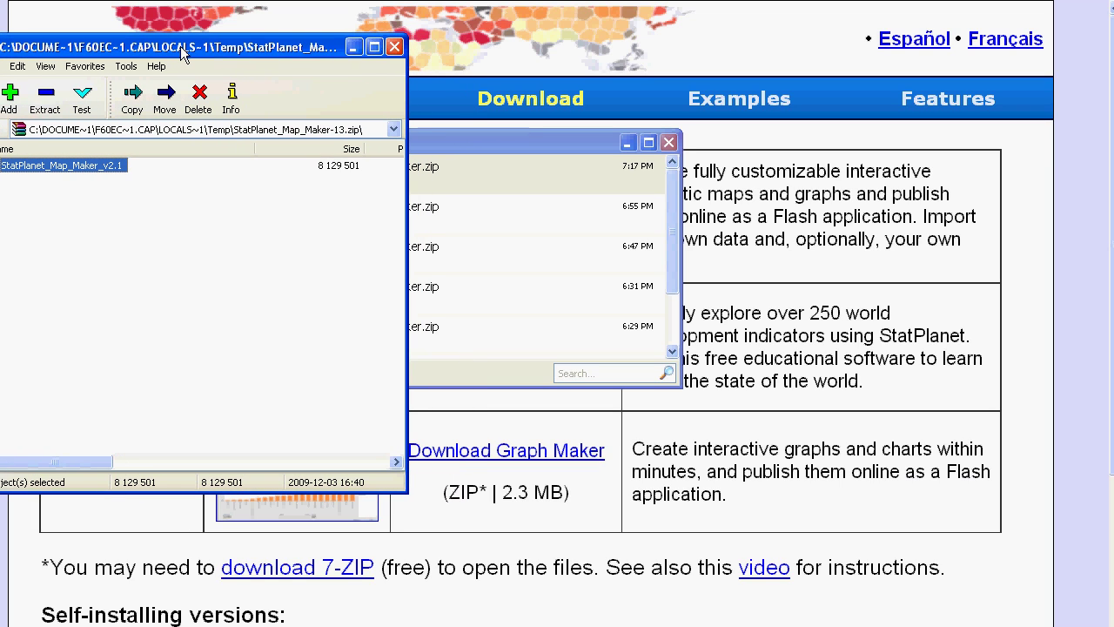
key("alt+Tab")
key("alt+Tab")
key("alt+Tab")
key("alt+Tab")
key("alt+Tab")
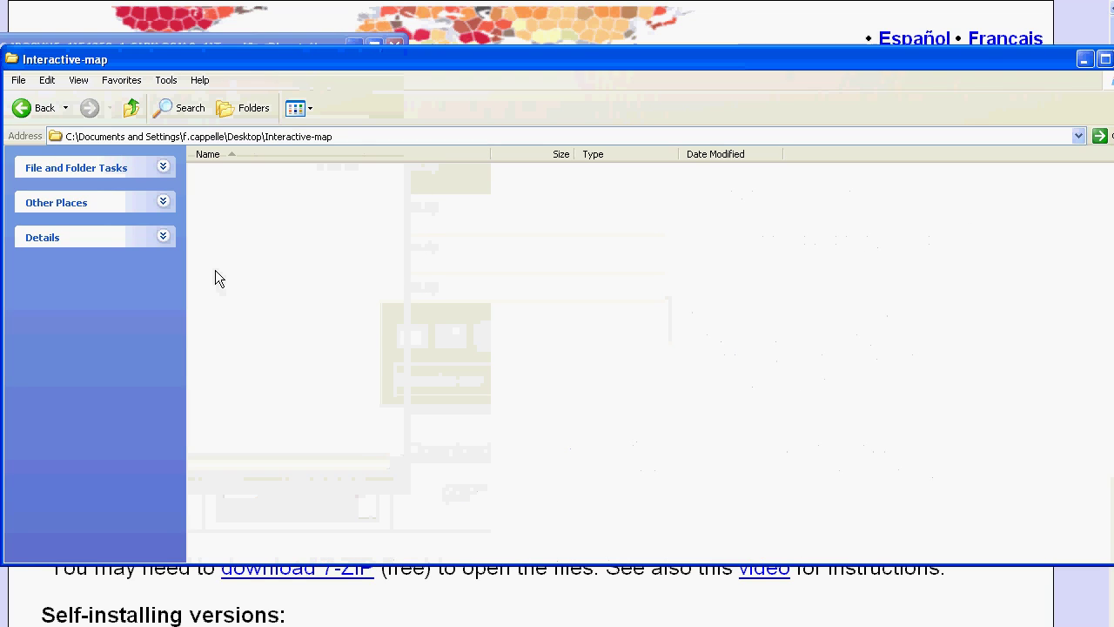
left_click_drag(3, 142, 486, 142)
left_click(41, 168)
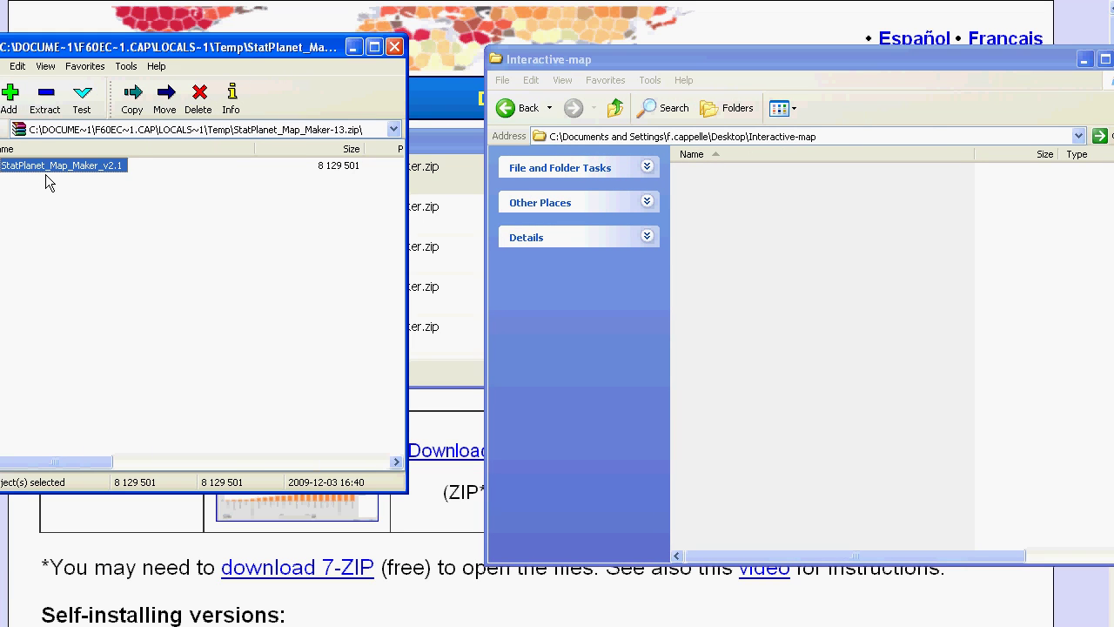
left_click_drag(7, 169, 830, 233)
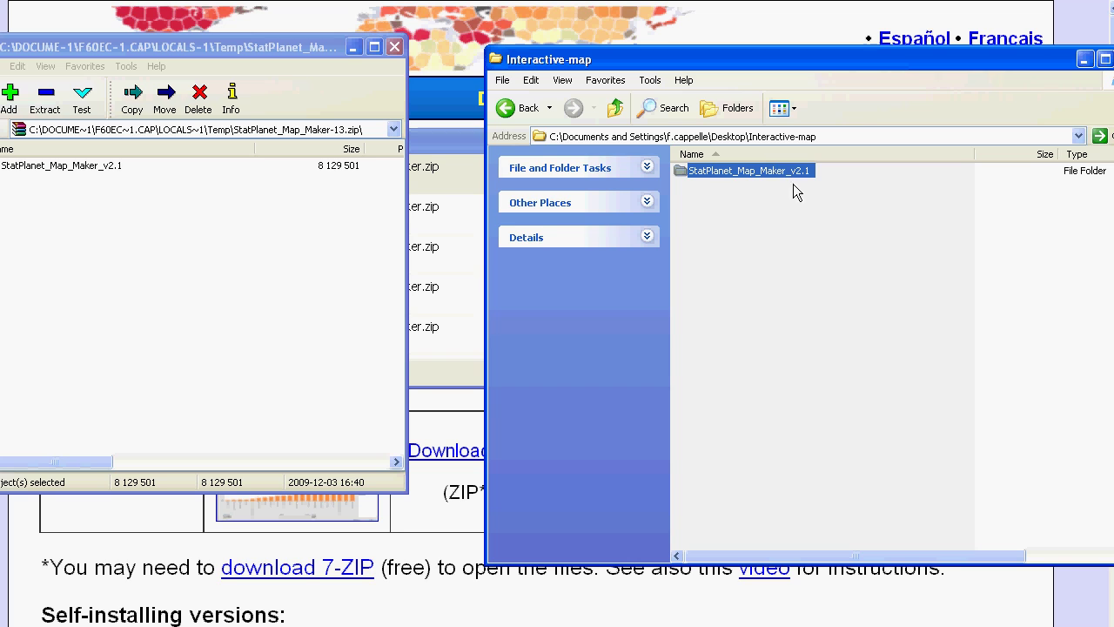
Close 7-Zip and widen the Interactive-map Explorer window.
left_click(396, 46)
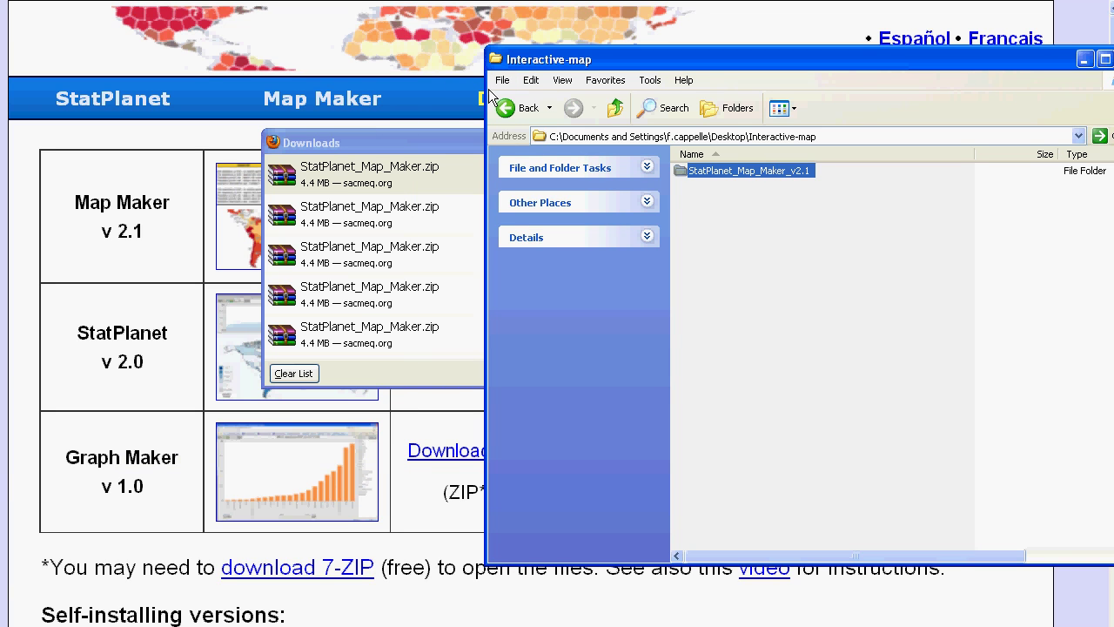
left_click_drag(486, 89, 0, 89)
left_click_drag(724, 59, 706, 57)
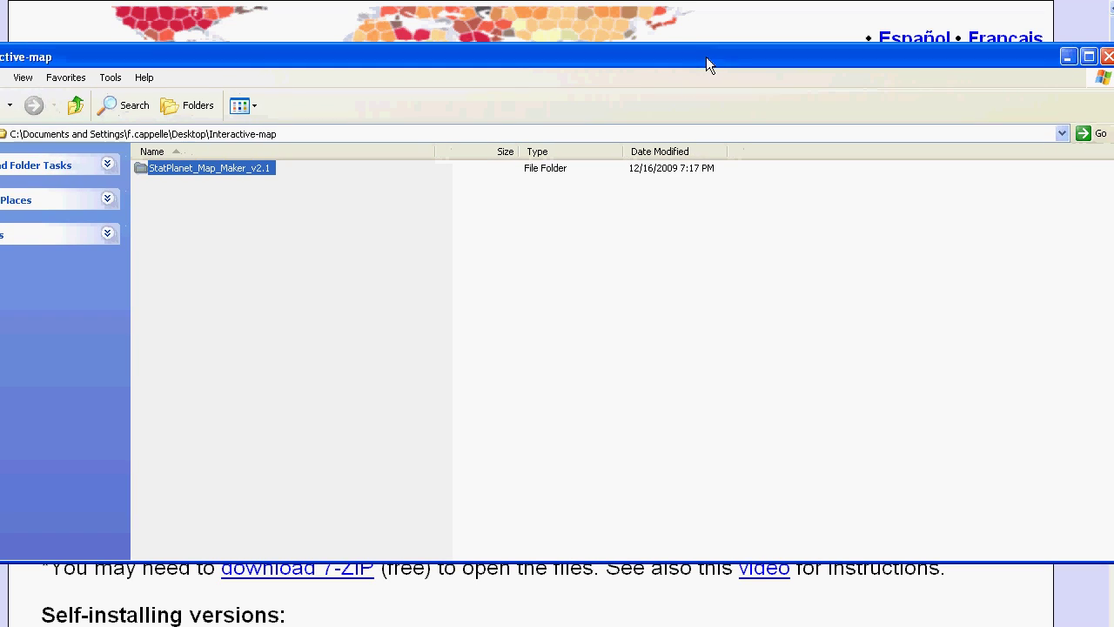
Go into StatPlanet_Map_Maker_v2.1, preview Docs and Custom_Map, then open World_Map.
double_click(188, 168)
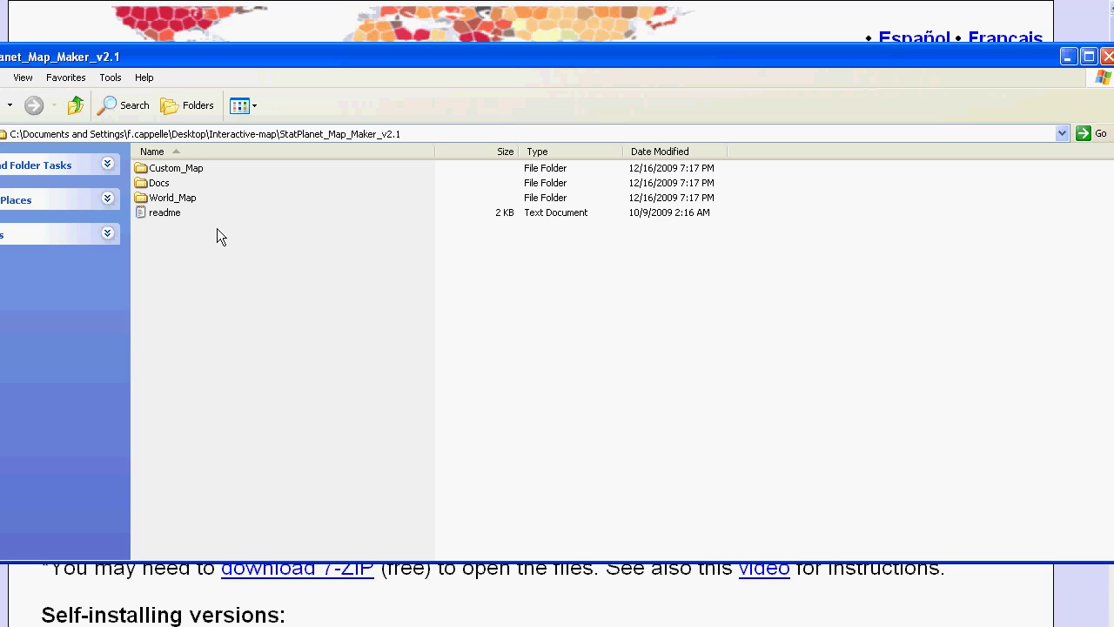
left_click(168, 183)
left_click(143, 172)
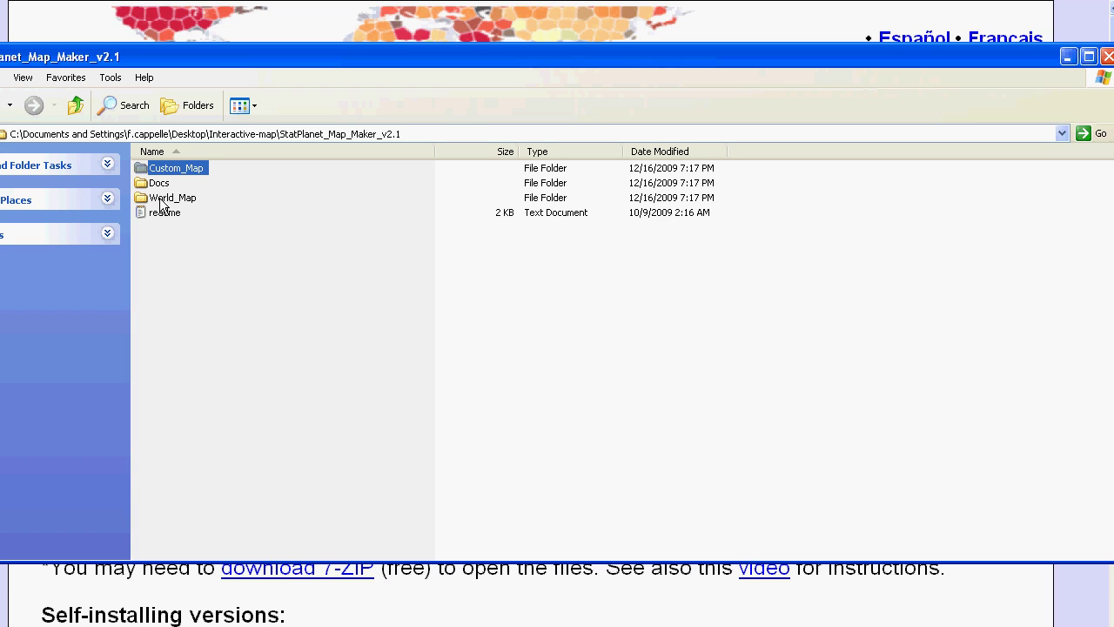
left_click(162, 201)
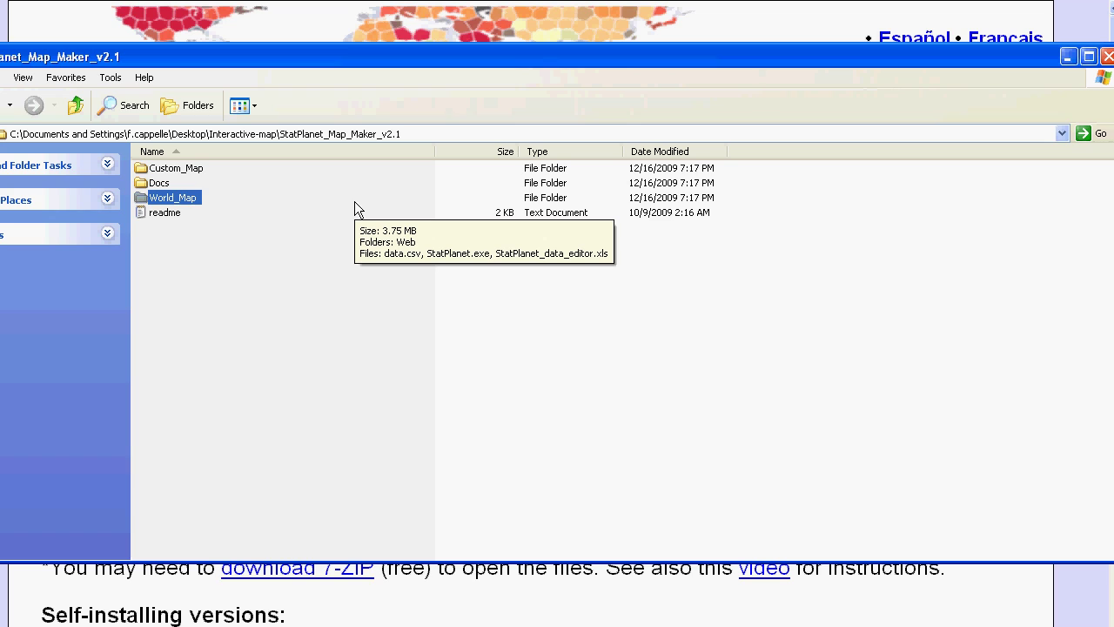
double_click(184, 200)
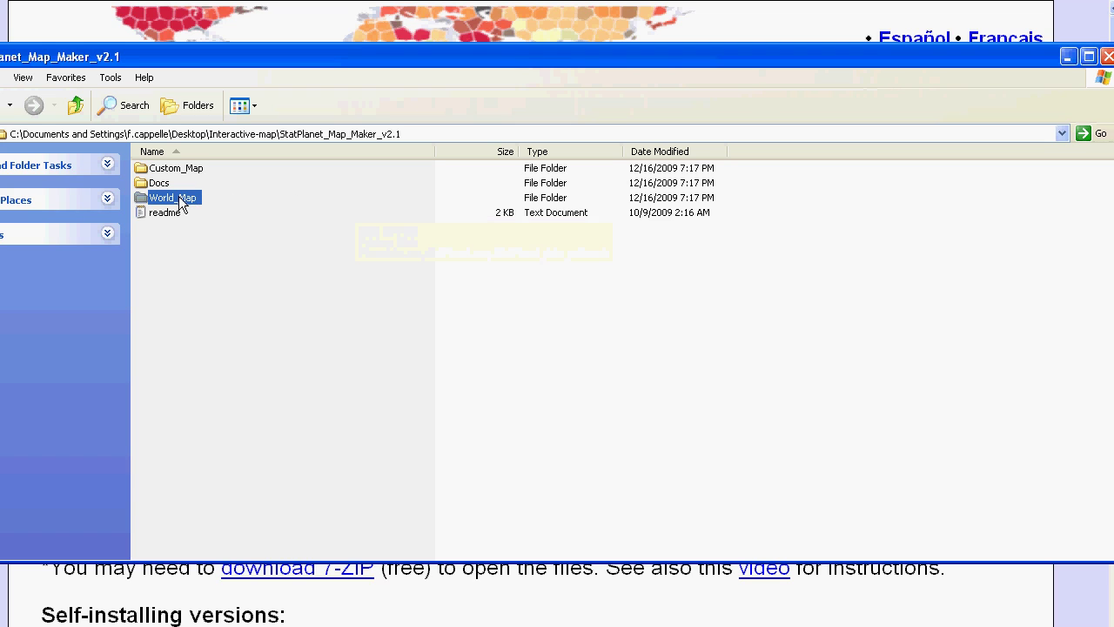
Select the data file, then open the StatPlanet_data_editor workbook in Excel.
mouse_move(220, 224)
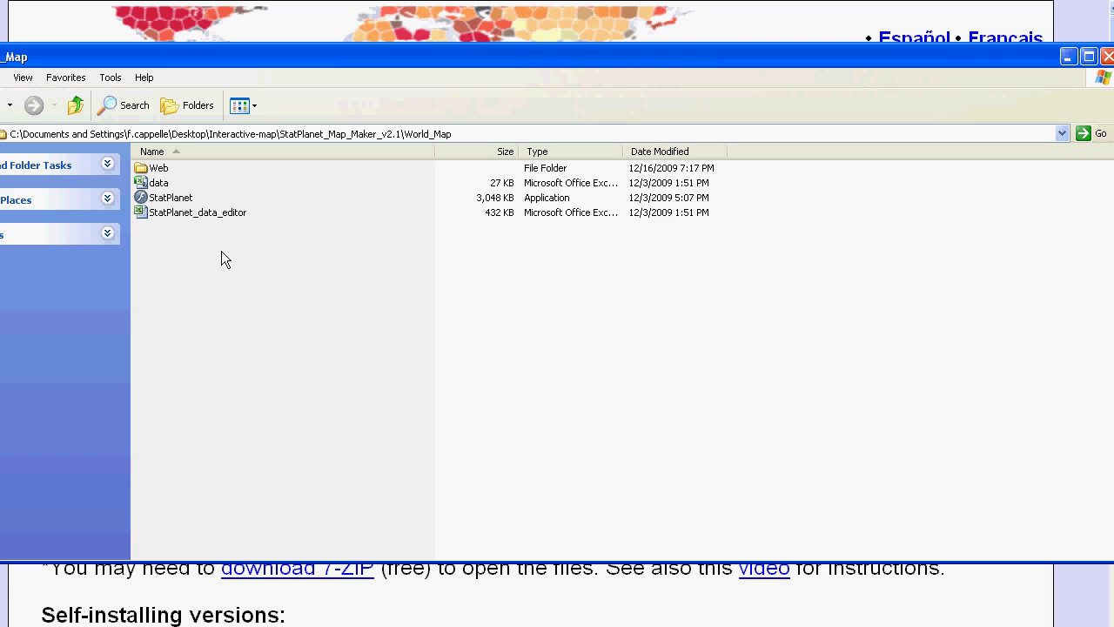
left_click(159, 185)
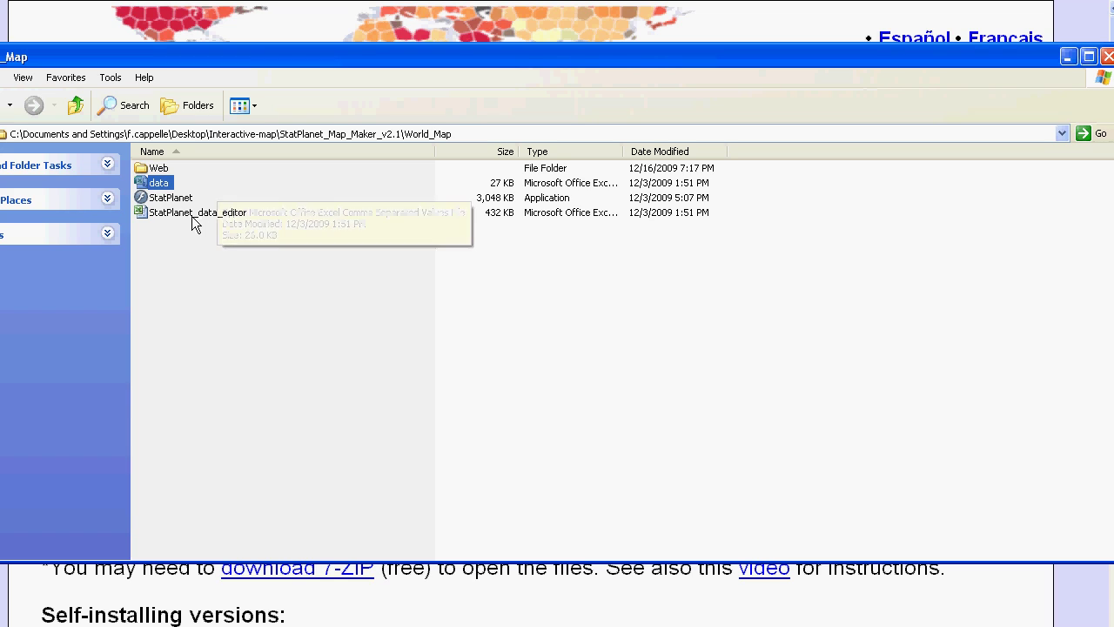
left_click(184, 214)
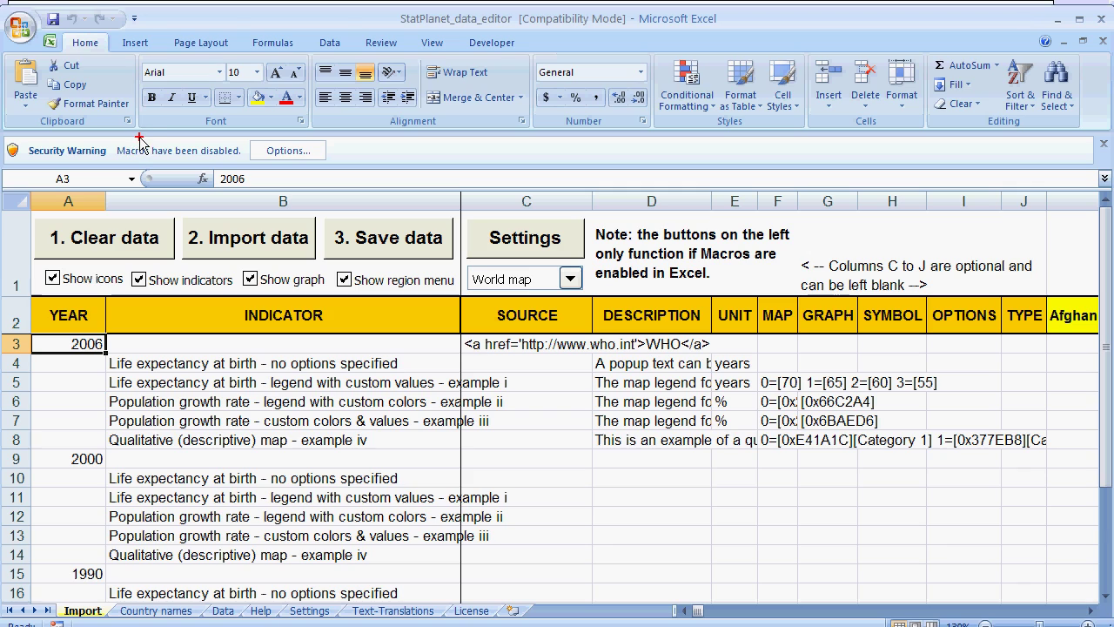
Choose 'Enable this content' in the Security Warning options and confirm with OK.
mouse_move(141, 139)
left_mouse_down()
mouse_move(99, 139)
mouse_move(97, 159)
mouse_move(346, 157)
mouse_move(342, 142)
mouse_move(311, 134)
mouse_move(120, 138)
left_mouse_up()
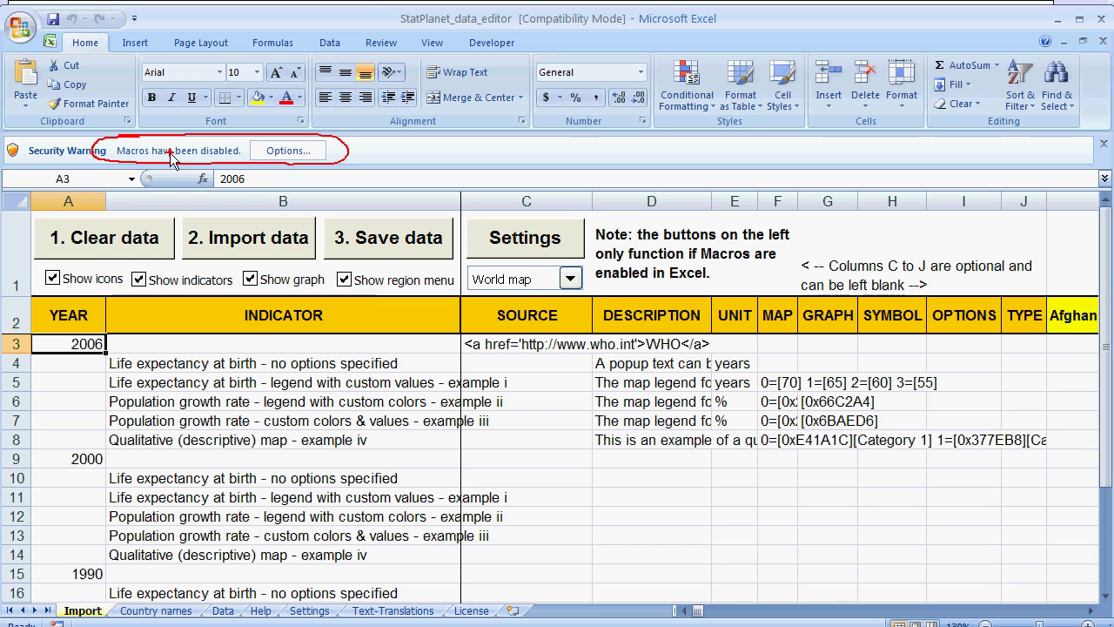
key("Escape")
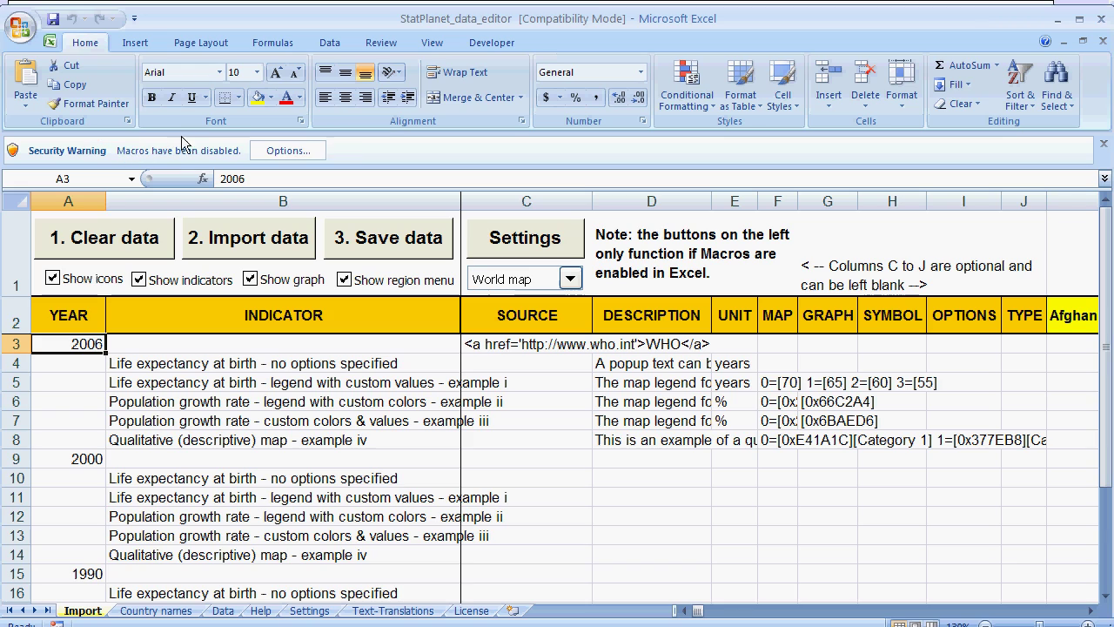
left_click(276, 150)
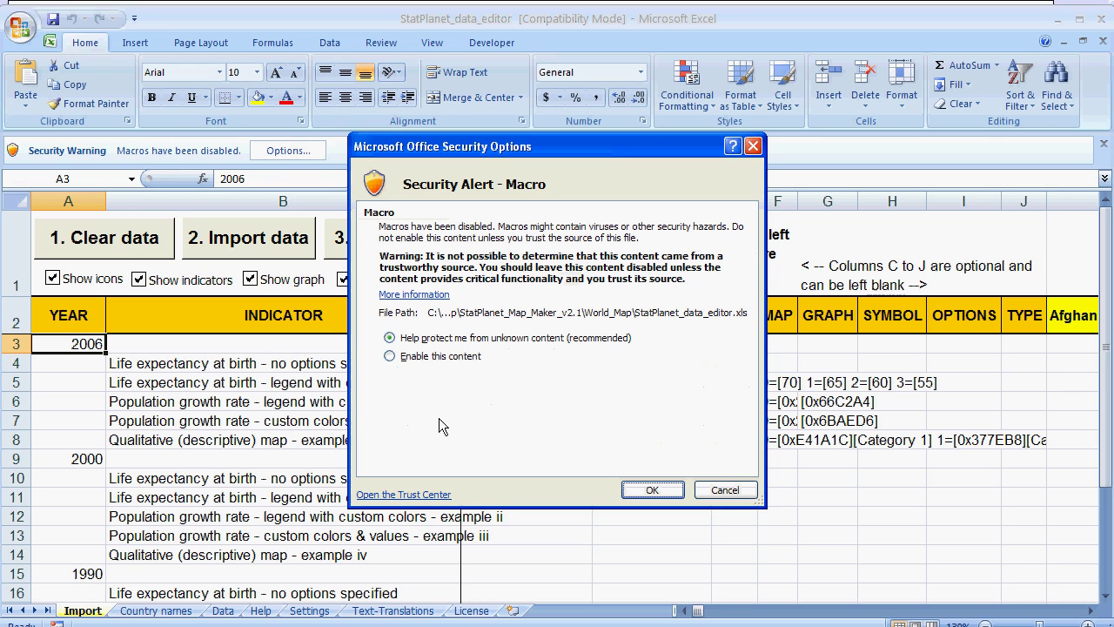
left_click(426, 358)
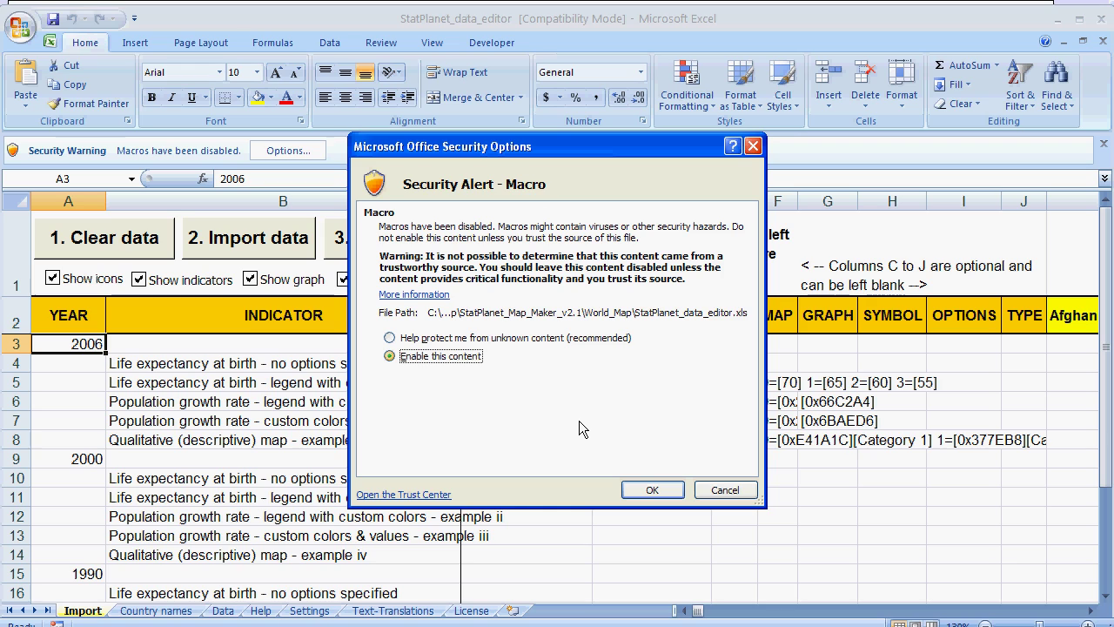
left_click(658, 488)
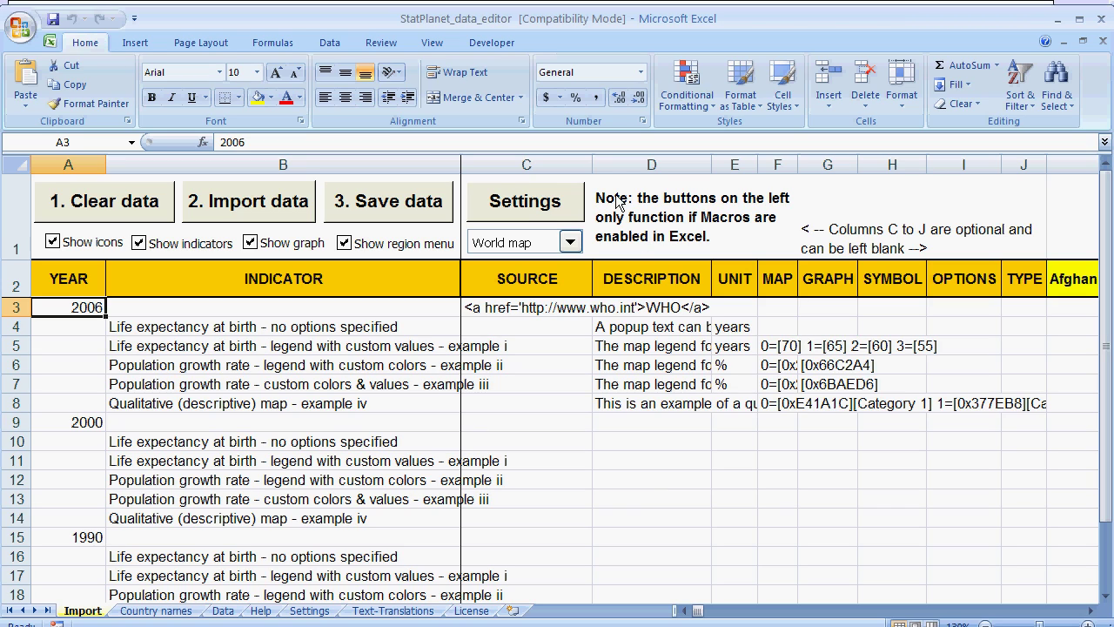
Remove the sample indicator rows with the '1. Clear data' button.
mouse_move(594, 168)
left_mouse_down()
mouse_move(599, 236)
mouse_move(557, 242)
mouse_move(74, 244)
mouse_move(27, 228)
mouse_move(21, 185)
mouse_move(35, 180)
left_mouse_up()
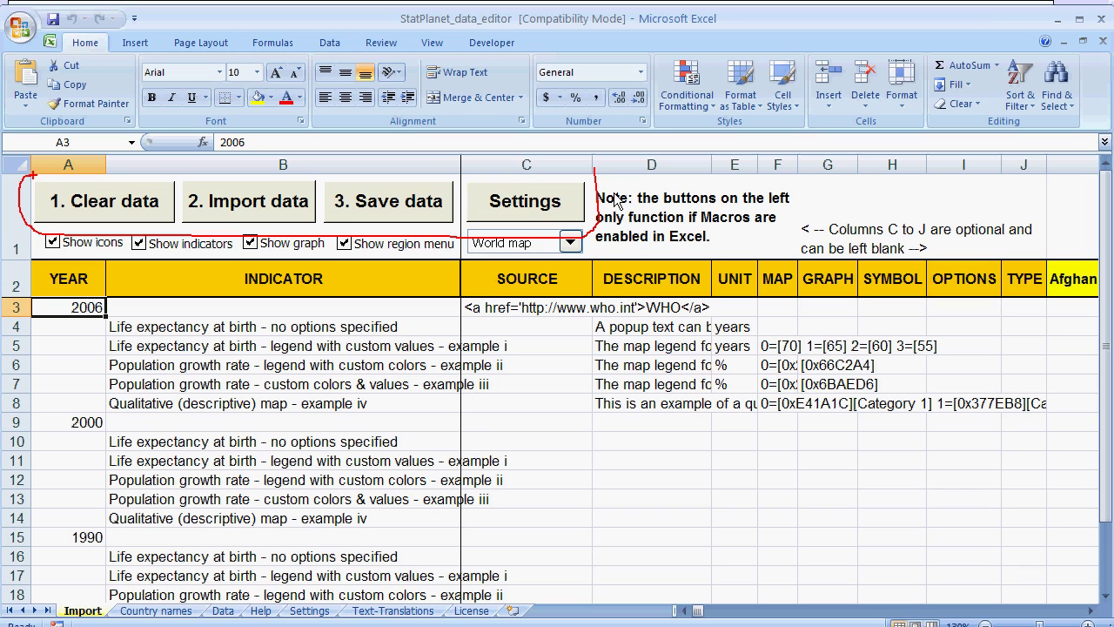
key("Escape")
mouse_move(111, 177)
left_mouse_down()
mouse_move(32, 193)
mouse_move(37, 219)
mouse_move(128, 235)
mouse_move(177, 225)
mouse_move(160, 190)
mouse_move(28, 184)
left_mouse_up()
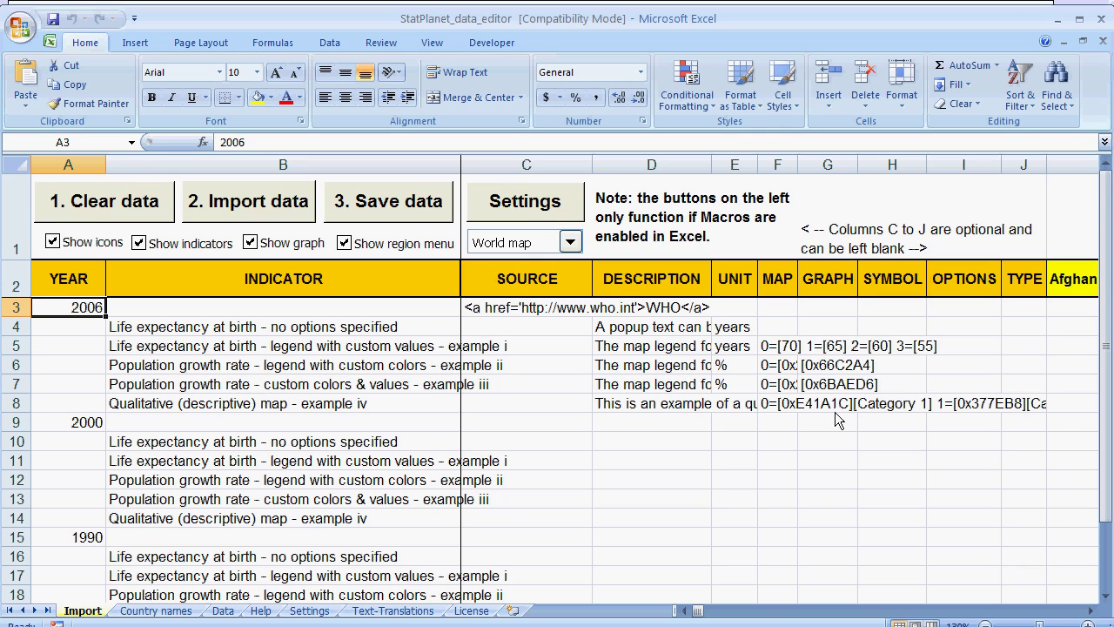
left_click(128, 202)
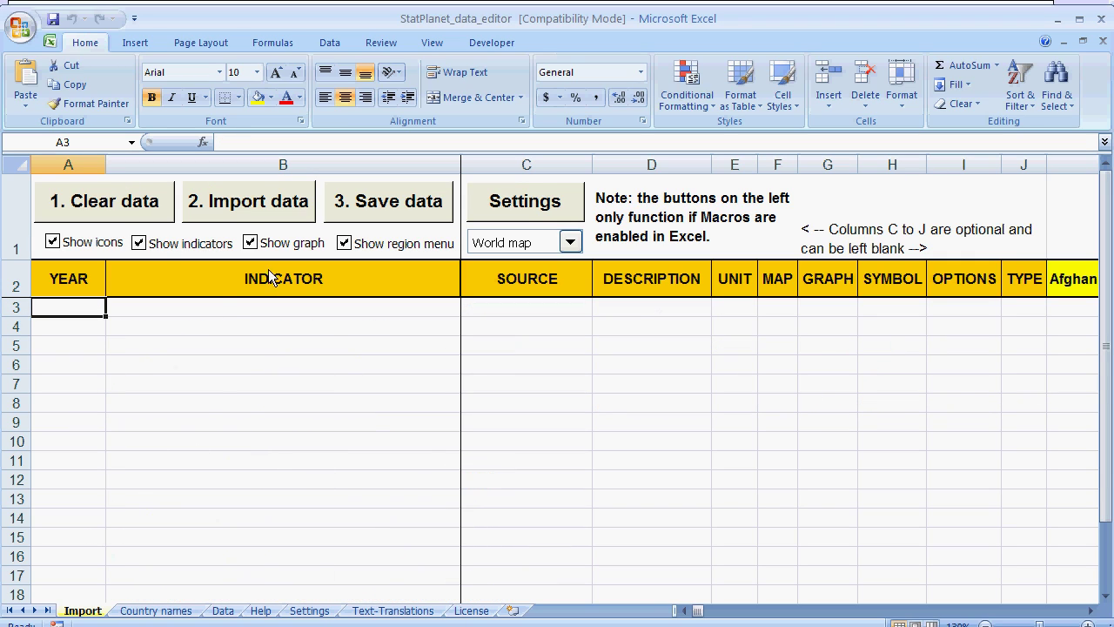
mouse_move(196, 179)
left_mouse_down()
mouse_move(174, 207)
mouse_move(220, 242)
mouse_move(275, 247)
mouse_move(317, 216)
mouse_move(272, 172)
mouse_move(185, 190)
left_mouse_up()
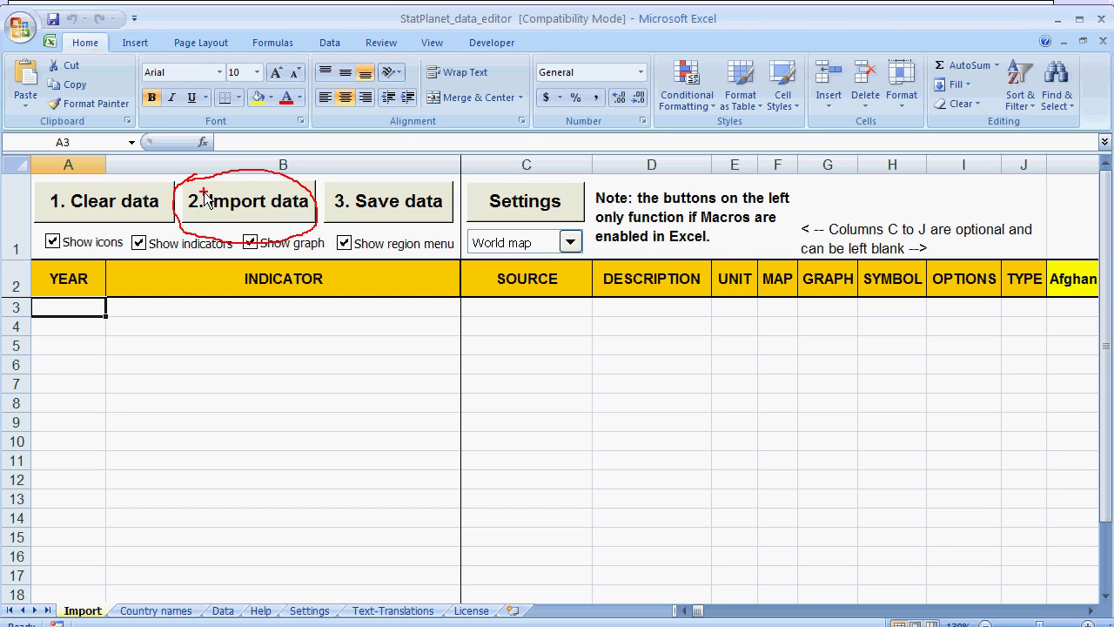
Start '2. Import data' and locate the WHO data folder.
key("Escape")
left_click(235, 199)
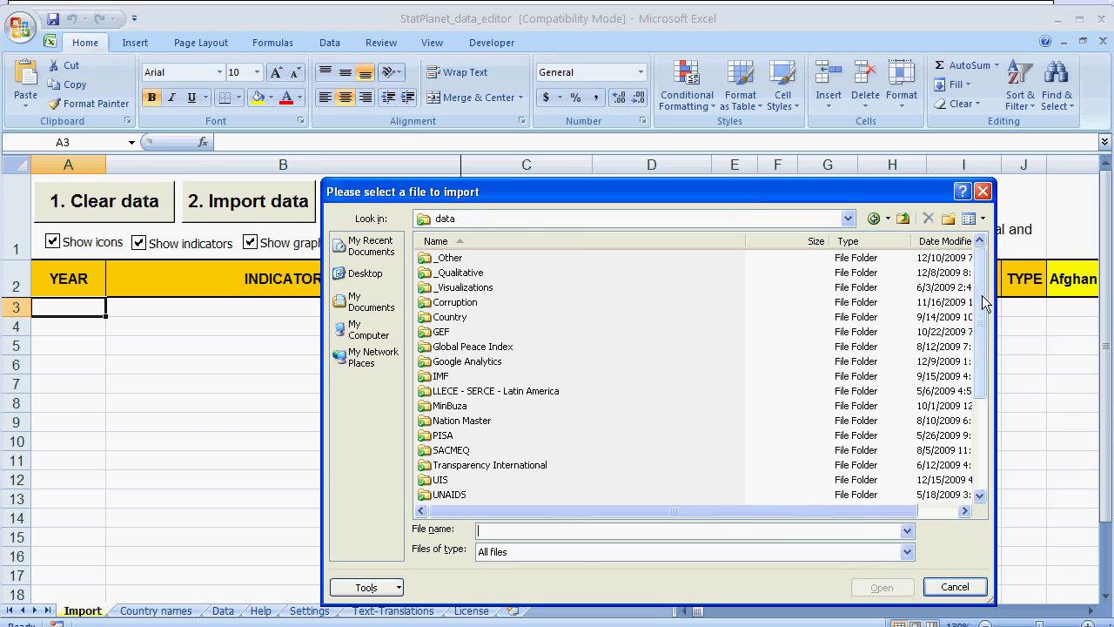
left_click_drag(982, 300, 985, 392)
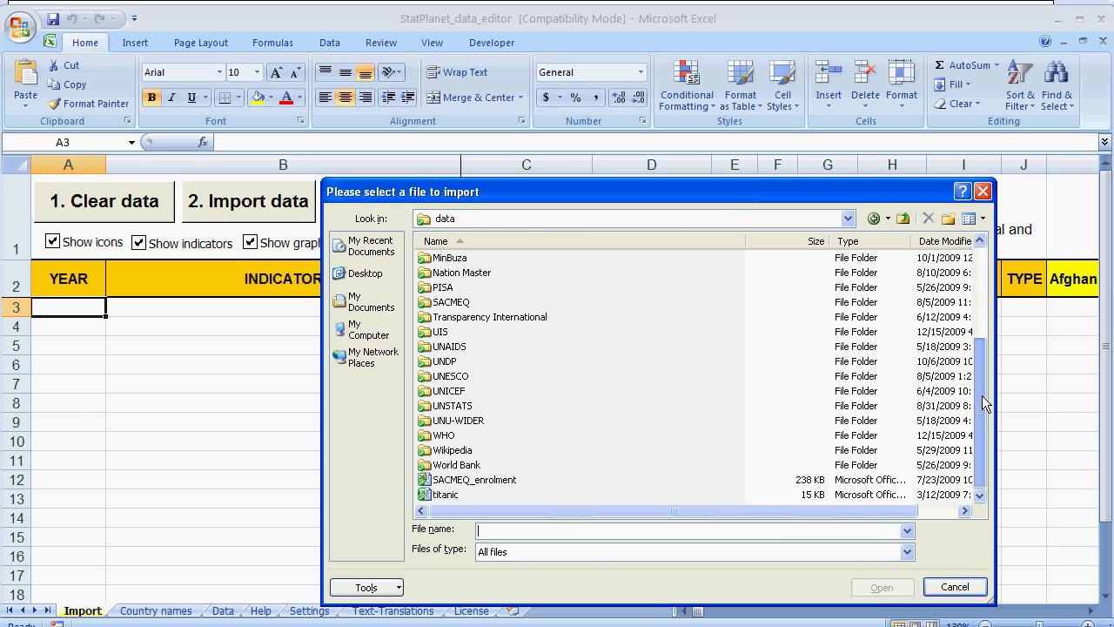
left_click(449, 438)
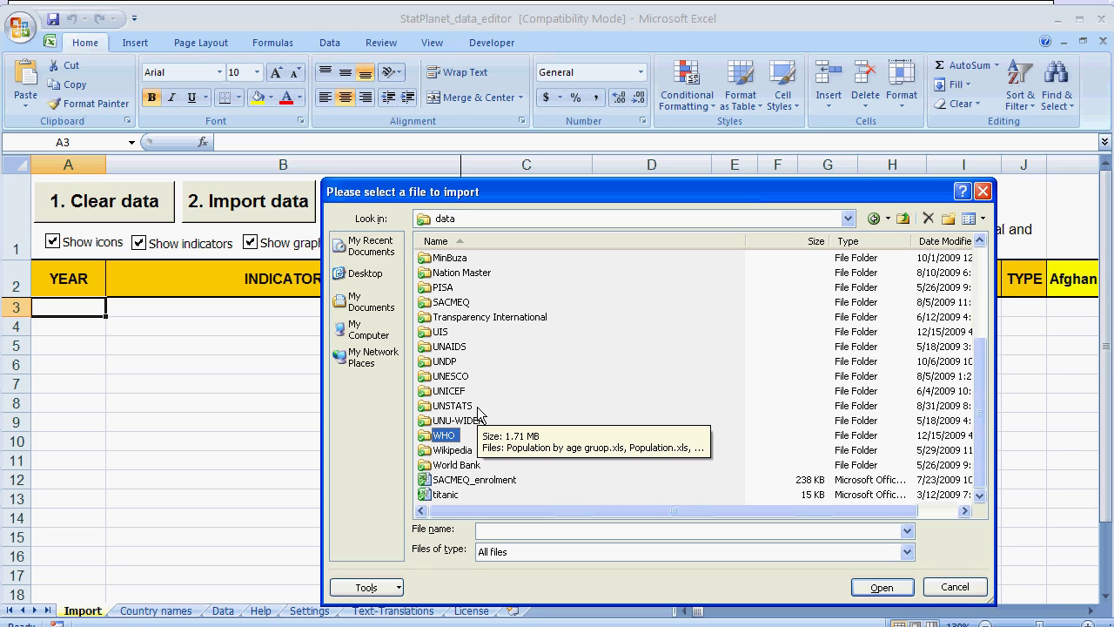
Open the WHO folder and import the Expenditure health file.
scroll(478, 412, "up", 3)
scroll(470, 427, "down", 3)
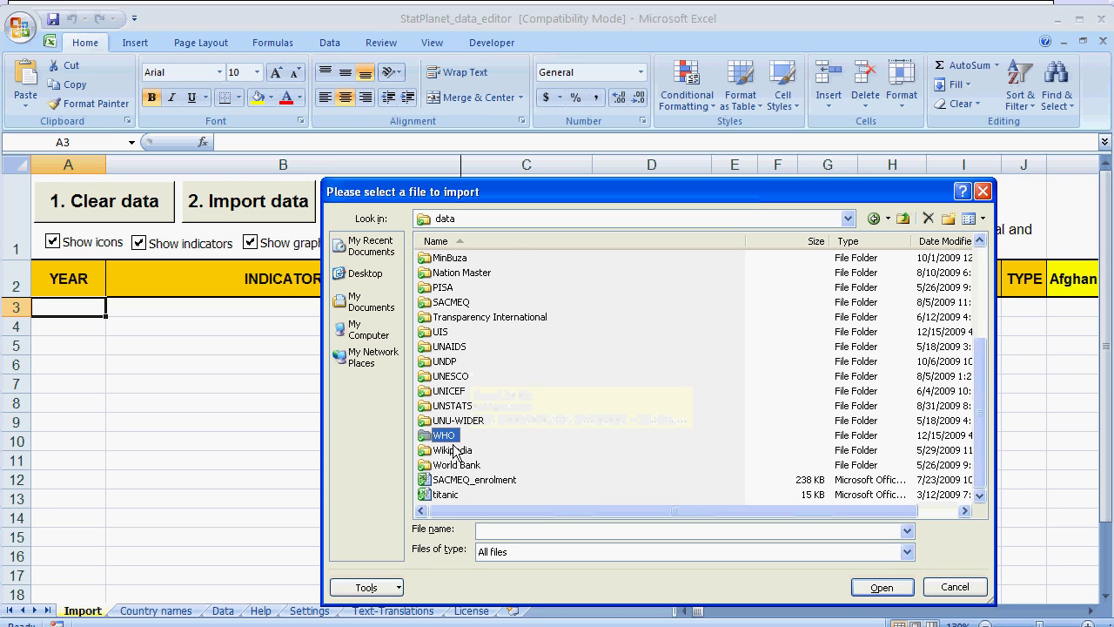
left_click(502, 435)
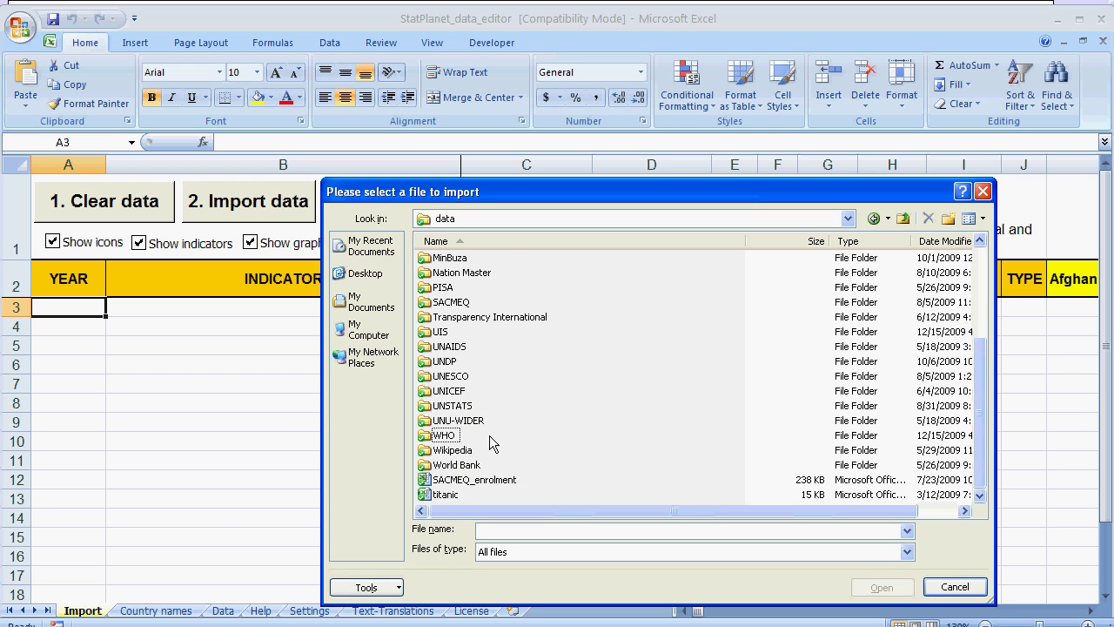
left_click(452, 436)
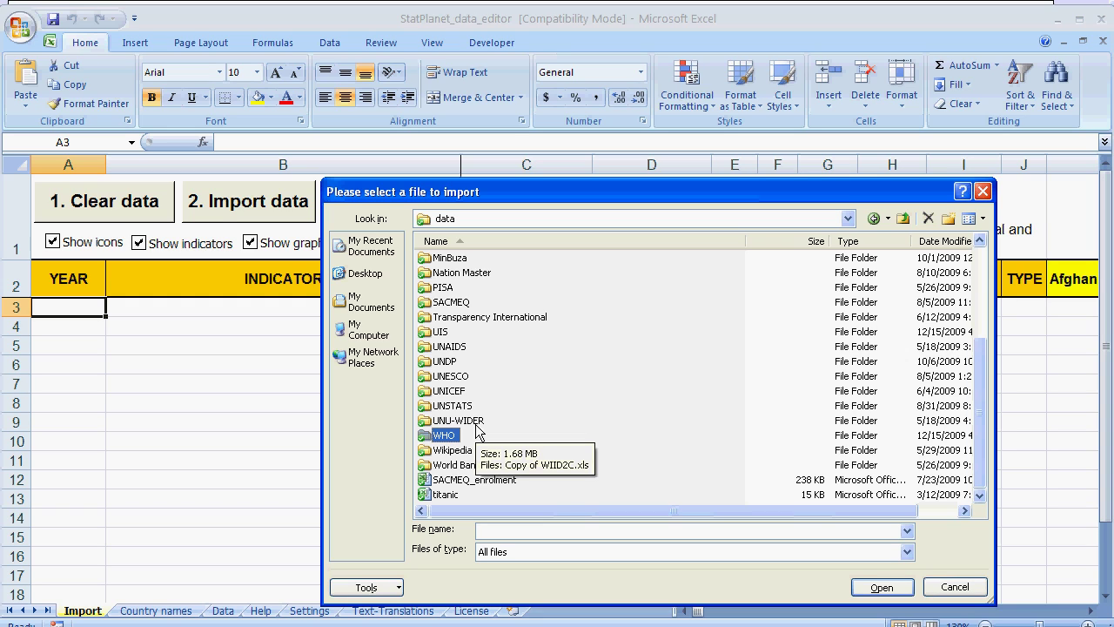
double_click(477, 431)
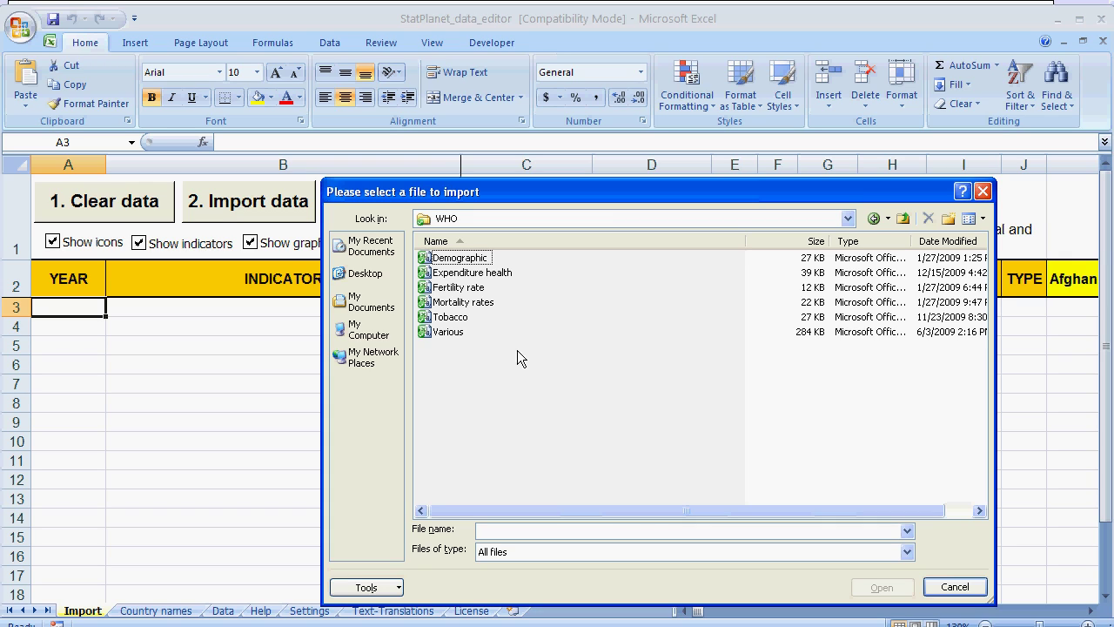
left_click(475, 272)
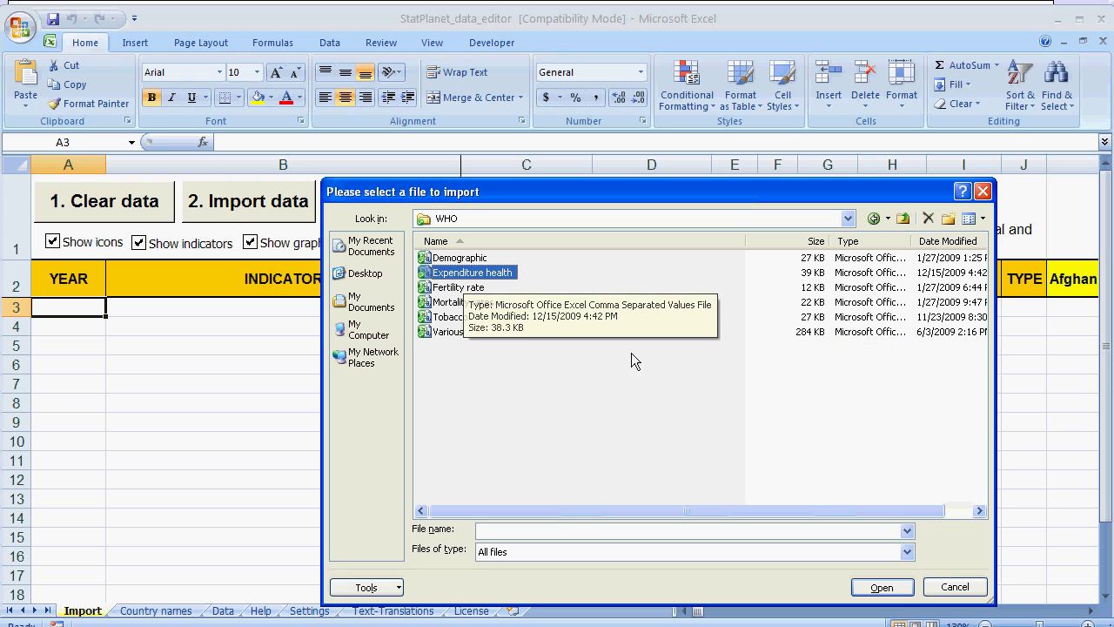
left_click(887, 590)
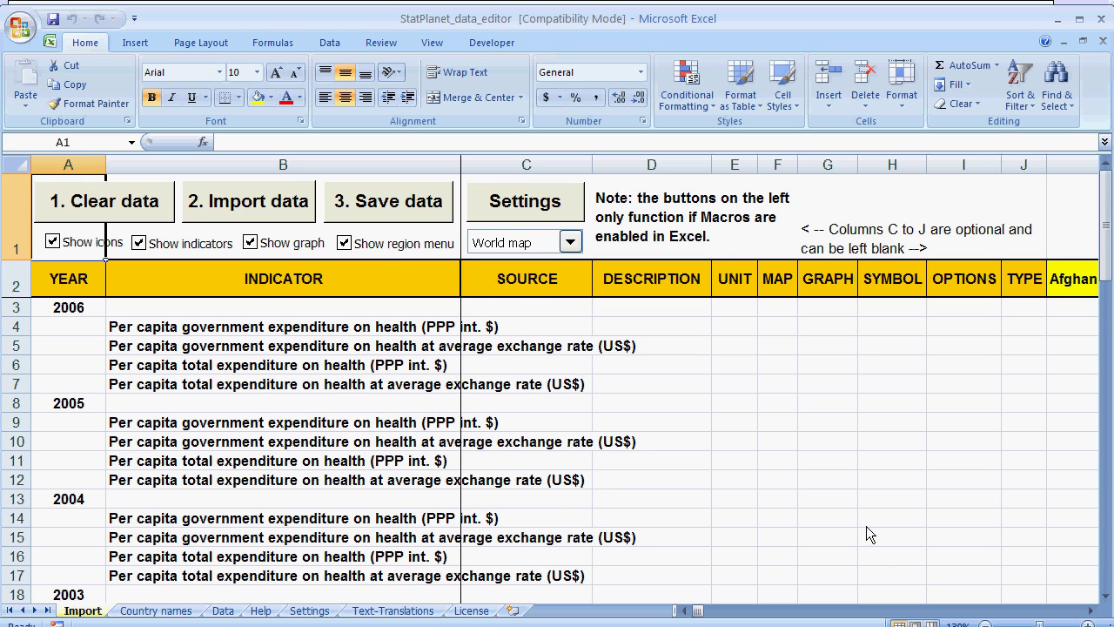
Select the YEAR column and the four 2006 indicators in B4:B7.
scroll(208, 314, "down", 3)
scroll(208, 315, "down", 4)
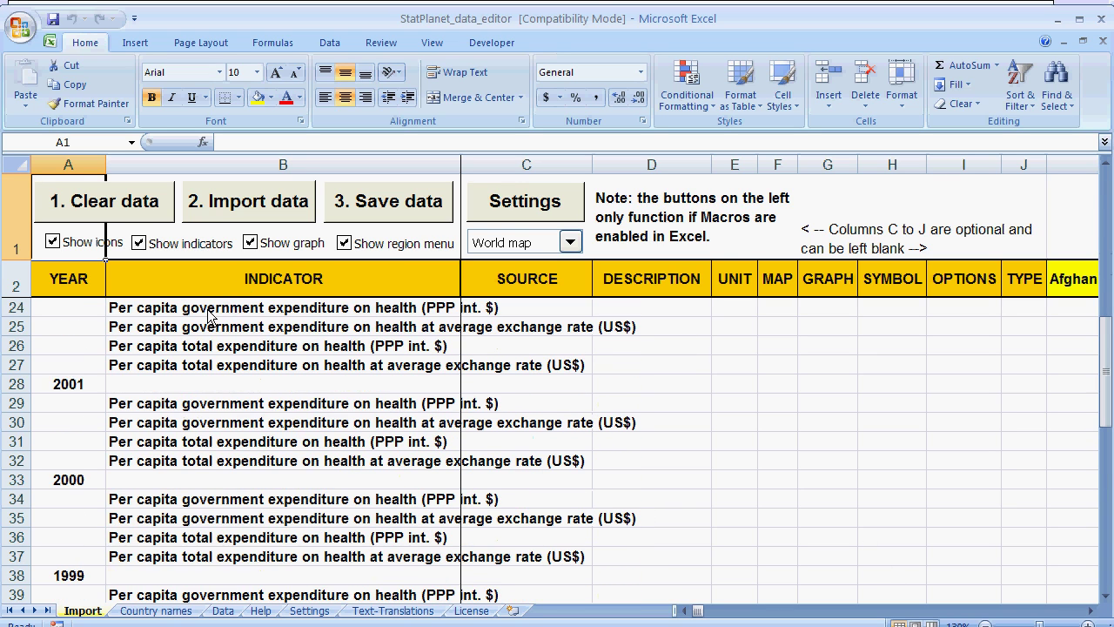
scroll(218, 317, "up", 7)
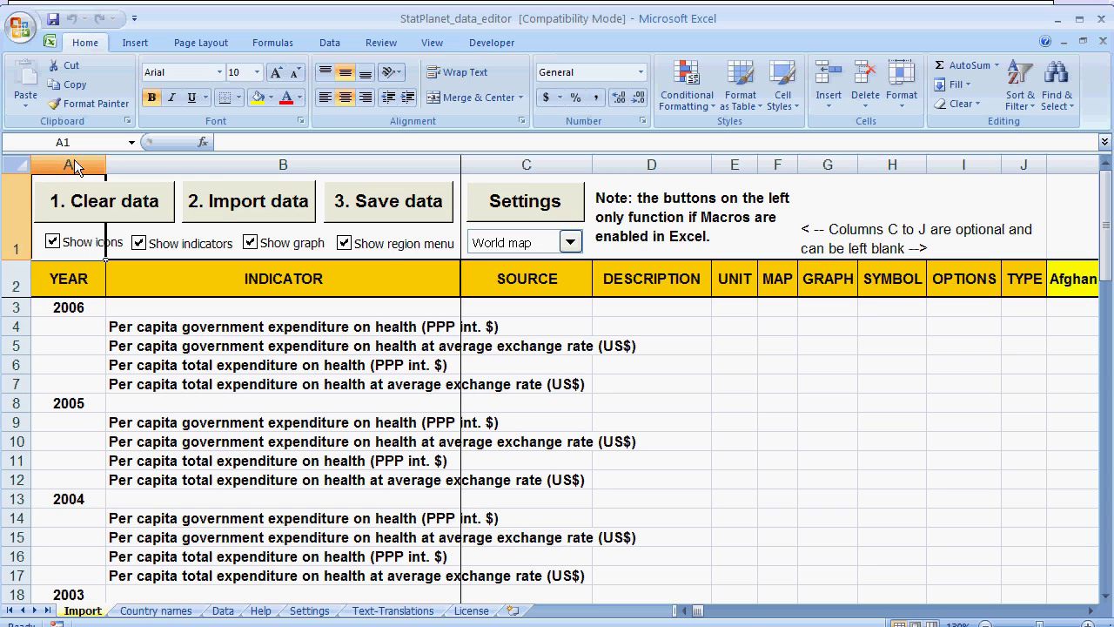
left_click(68, 164)
scroll(69, 320, "down", 15)
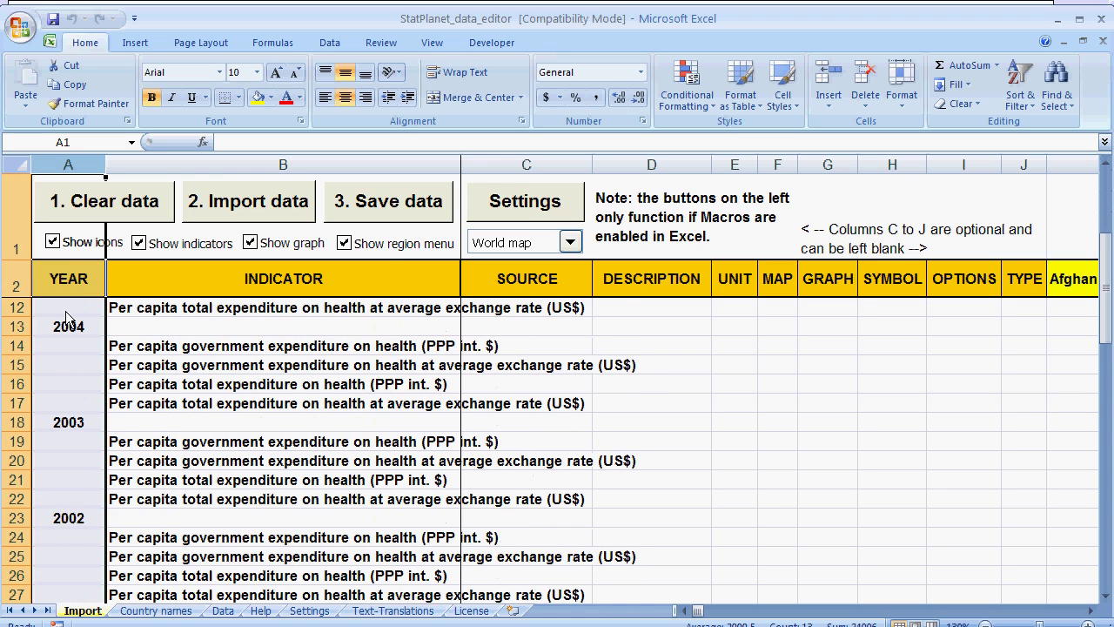
scroll(70, 319, "up", 15)
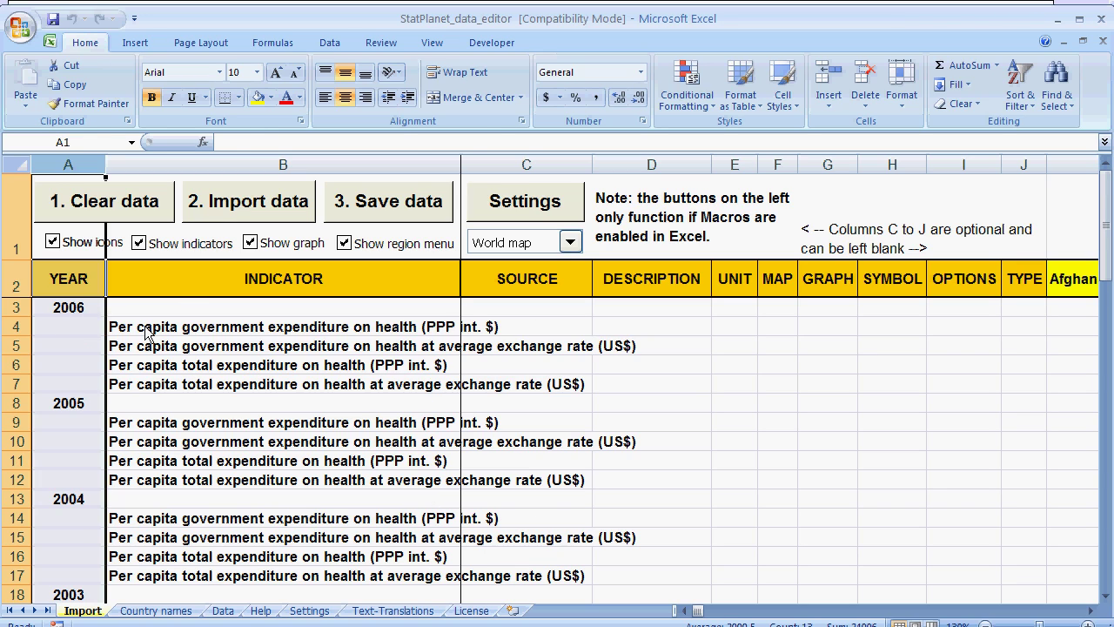
left_click_drag(145, 333, 150, 383)
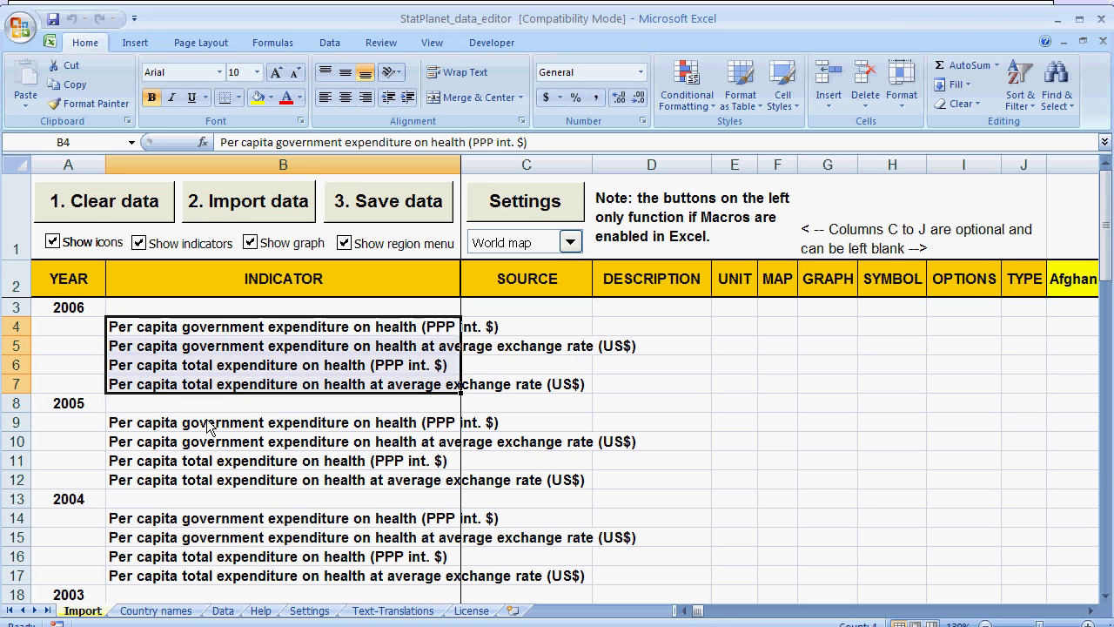
Review the remaining yearly health expenditure blocks back through 2002.
left_click_drag(207, 427, 209, 557)
scroll(210, 475, "down", 1)
scroll(209, 517, "down", 1)
mouse_move(697, 611)
left_mouse_down()
mouse_move(747, 615)
mouse_move(701, 614)
left_mouse_up()
scroll(415, 555, "up", 2)
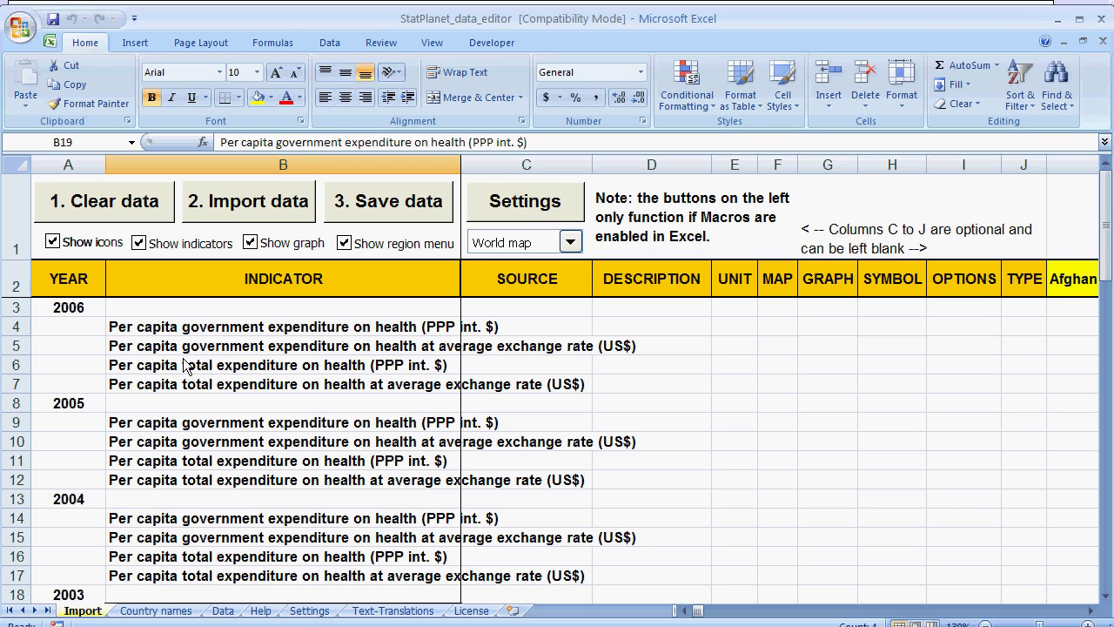
Save the imported data, then launch the StatPlanet application from World_Map.
mouse_move(423, 179)
left_mouse_down()
mouse_move(355, 174)
mouse_move(323, 206)
mouse_move(368, 228)
mouse_move(462, 226)
mouse_move(451, 194)
mouse_move(414, 176)
left_mouse_up()
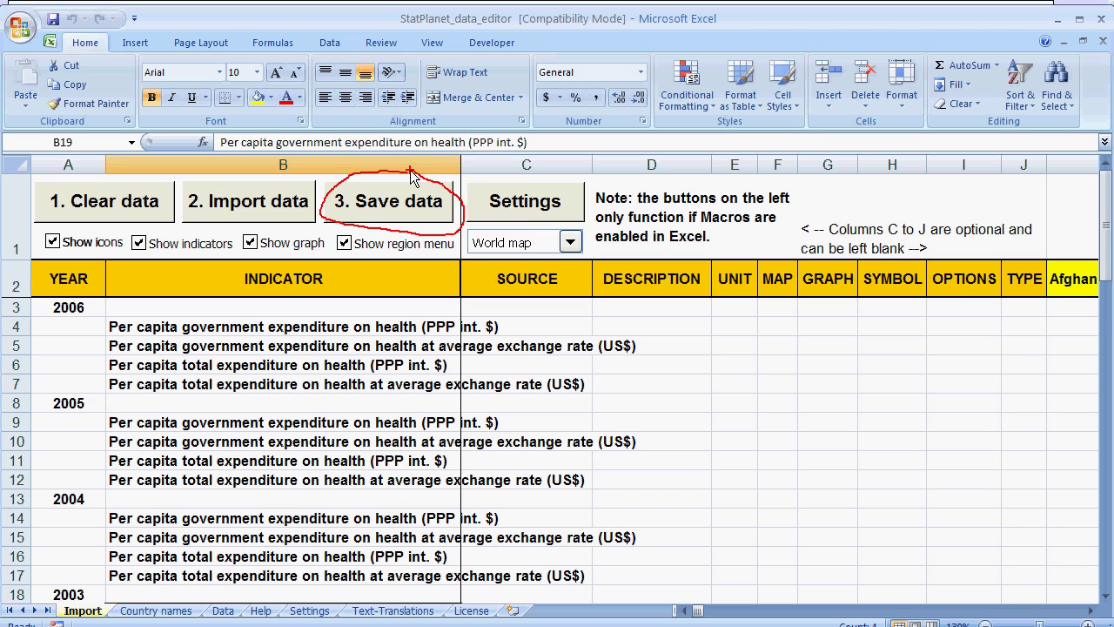
left_click(373, 212)
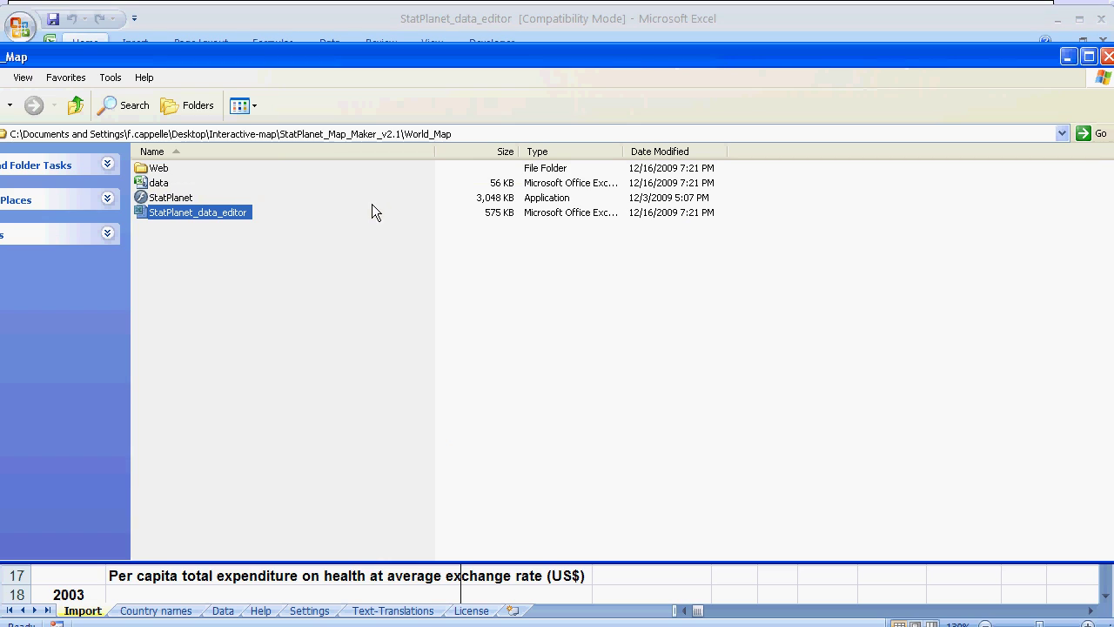
left_click(148, 184)
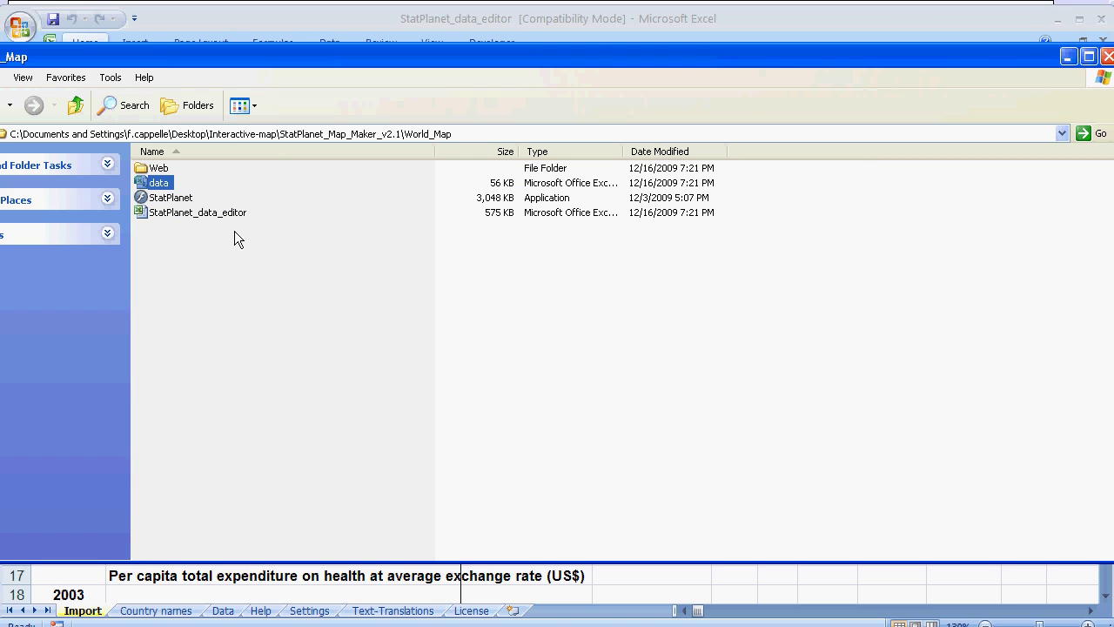
left_click(165, 198)
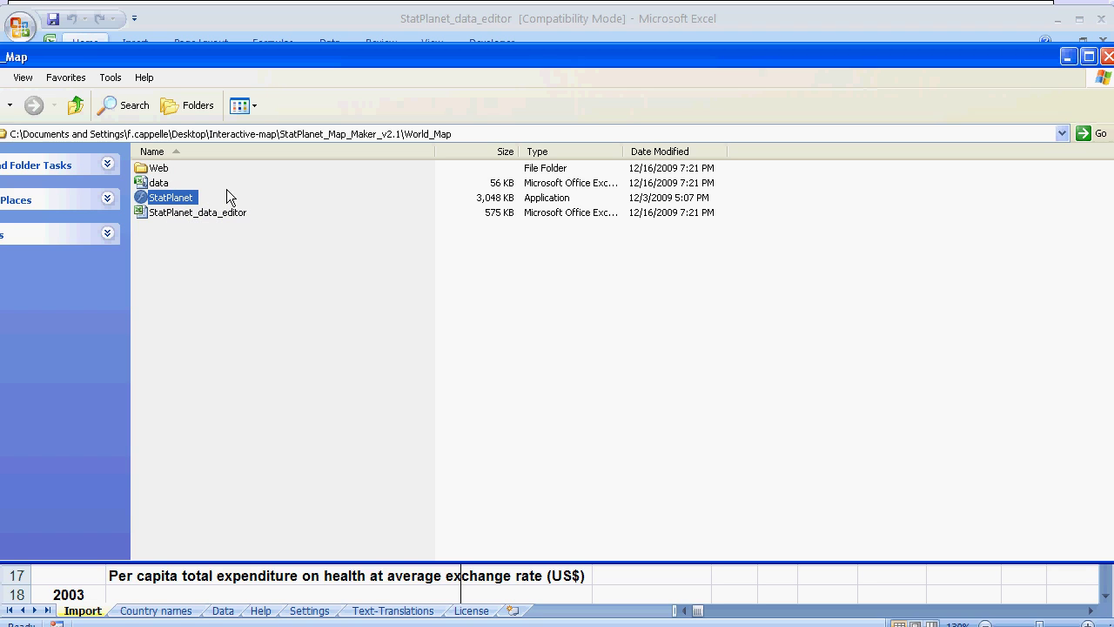
double_click(159, 200)
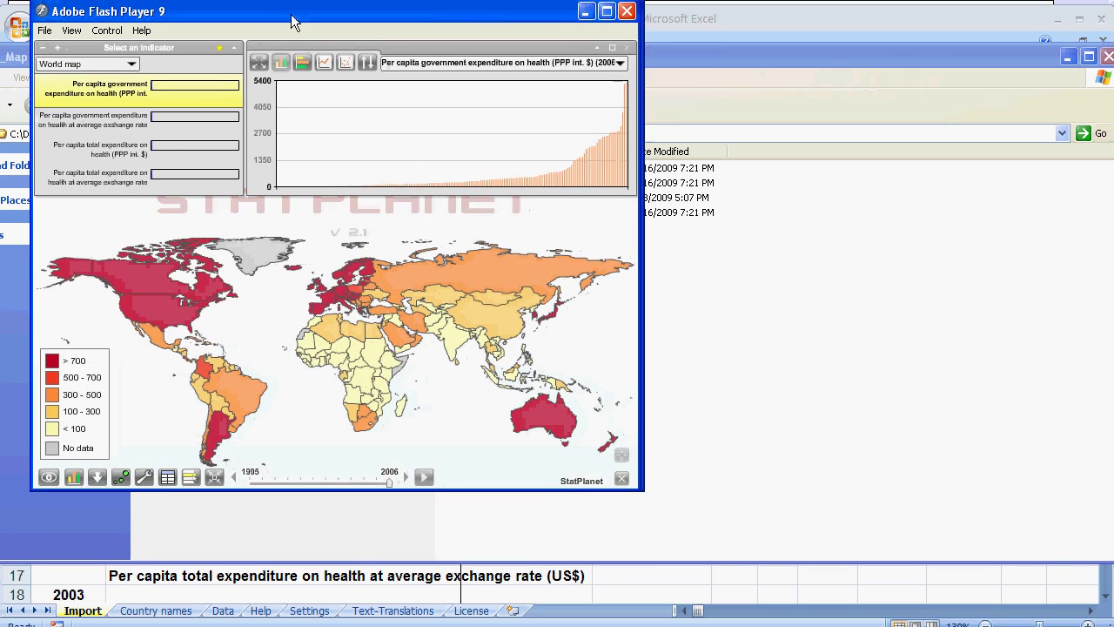
Move the map window top-left, enlarge it, and show per capita total health expenditure (PPP int. $).
left_click_drag(292, 22, 257, 17)
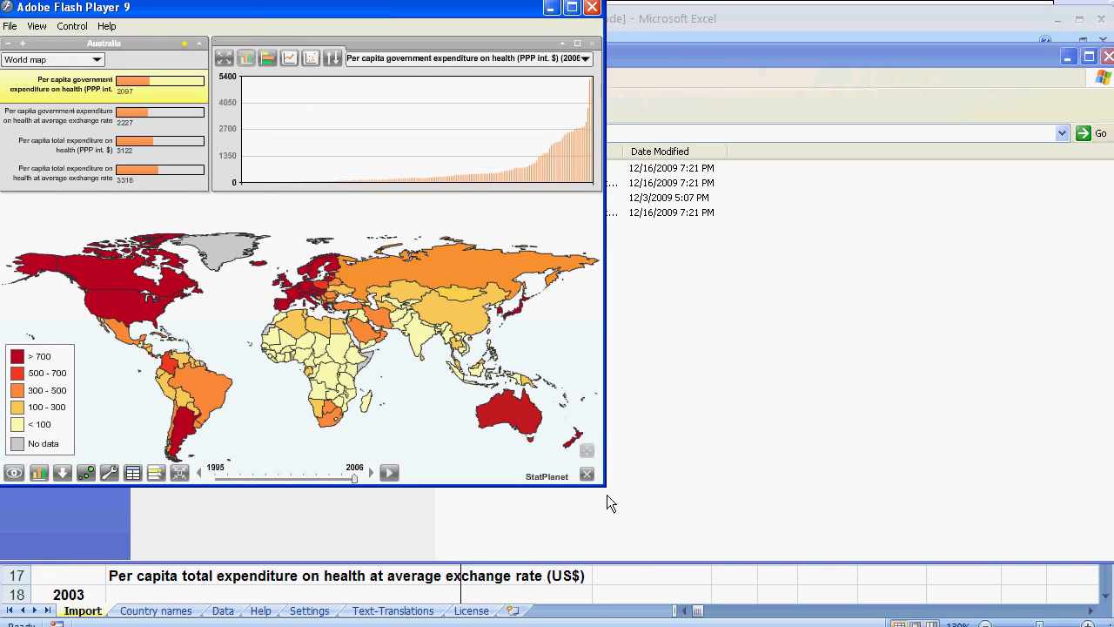
left_click_drag(608, 492, 1113, 626)
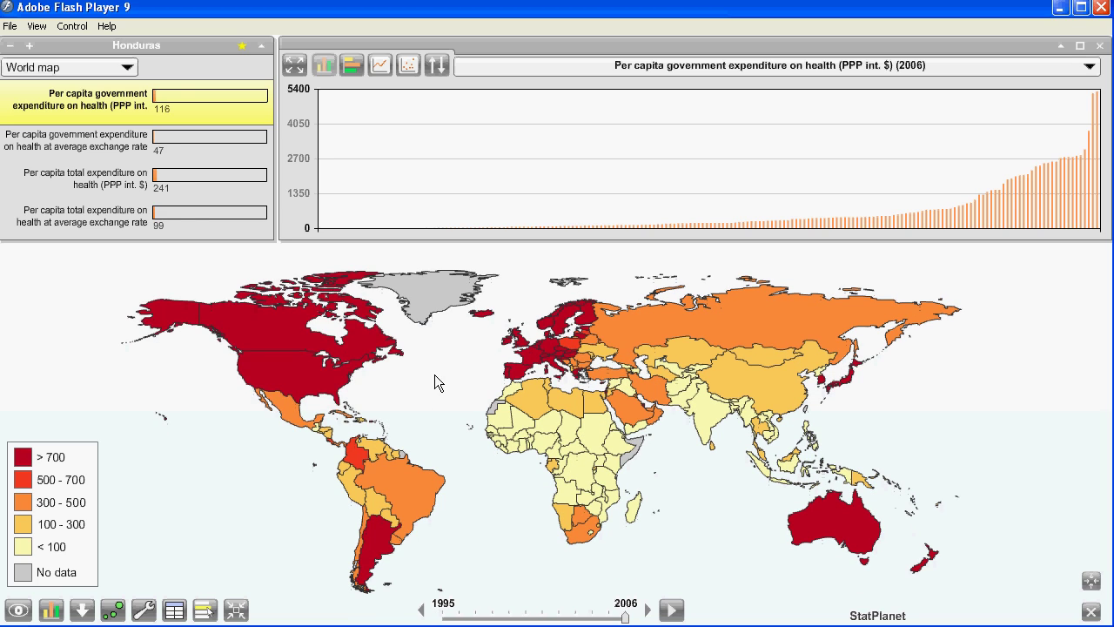
mouse_move(126, 95)
left_mouse_down()
mouse_move(203, 198)
mouse_move(152, 103)
left_mouse_up()
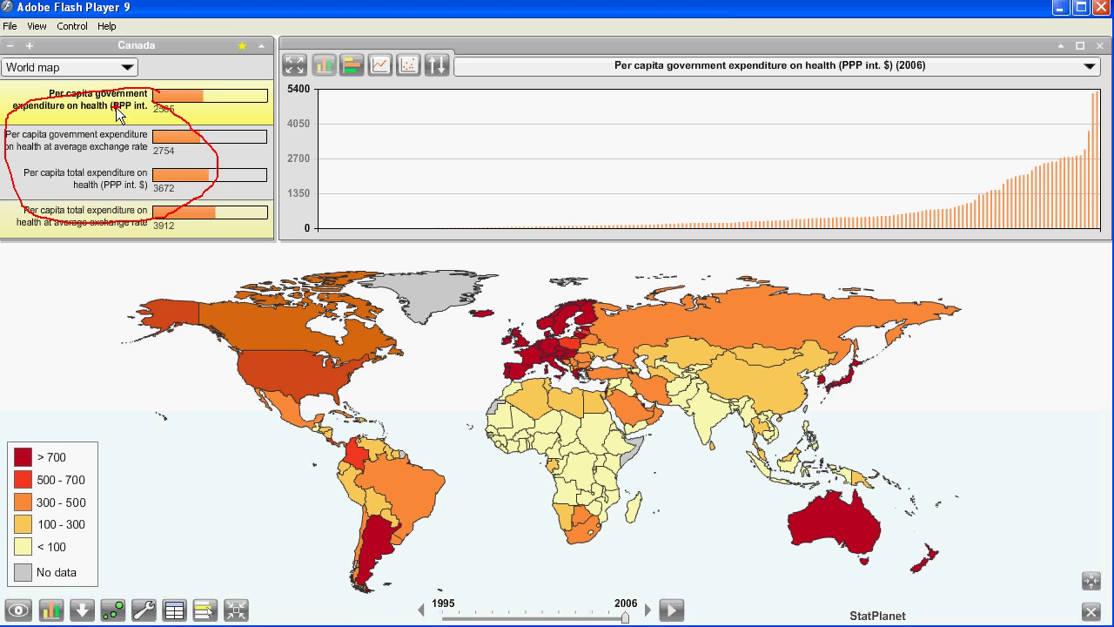
left_click(125, 165)
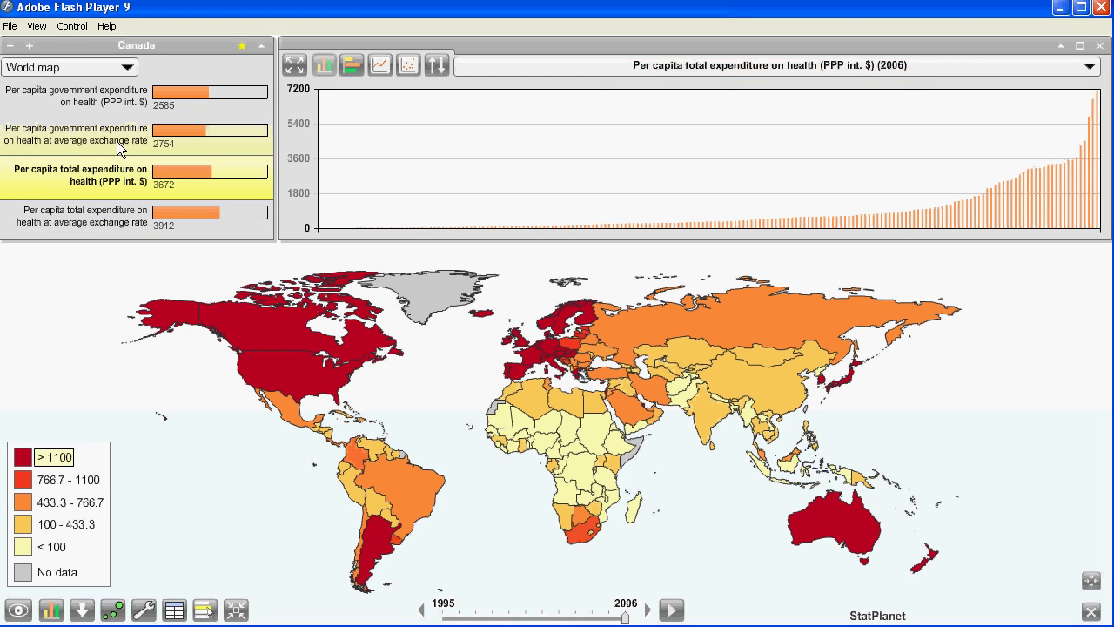
left_click(117, 141)
left_click(128, 219)
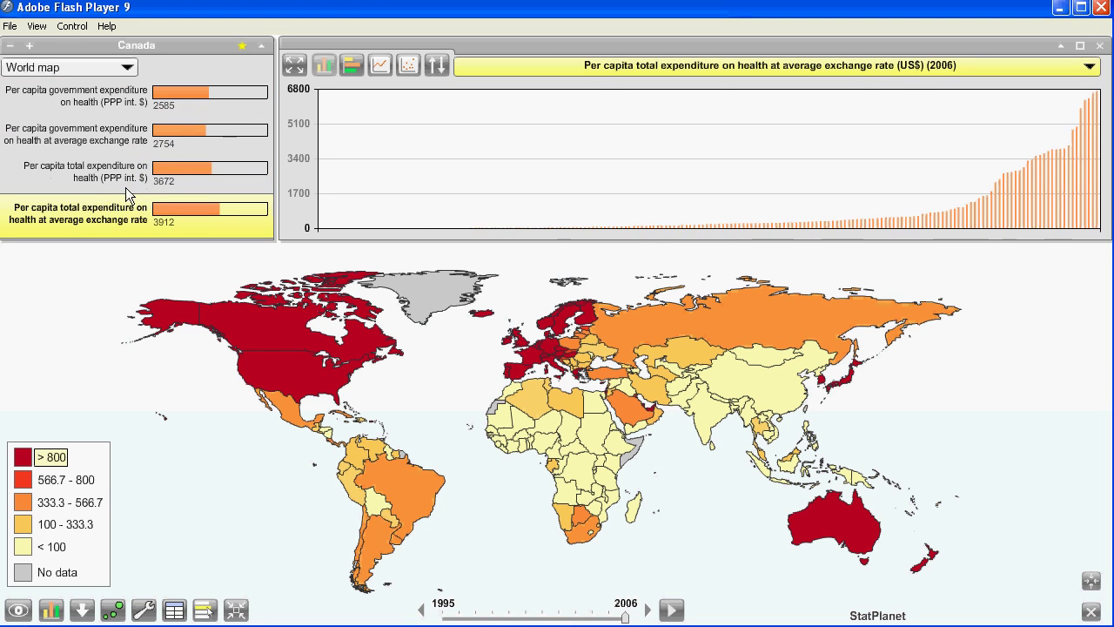
left_click(124, 171)
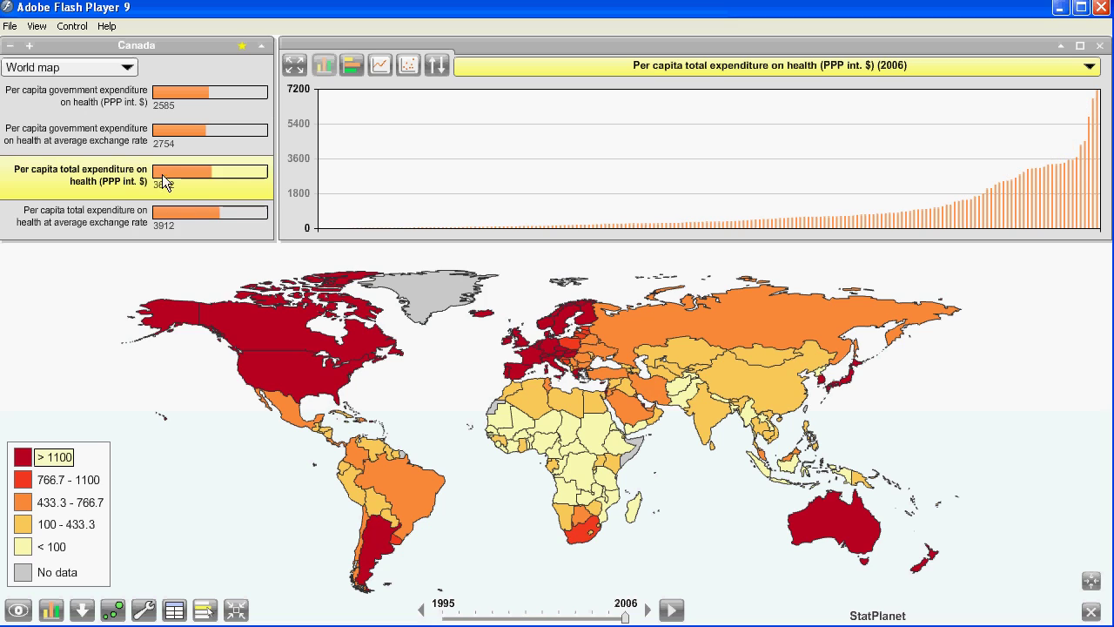
mouse_move(23, 417)
left_mouse_down()
mouse_move(135, 418)
mouse_move(127, 579)
mouse_move(24, 586)
left_mouse_up()
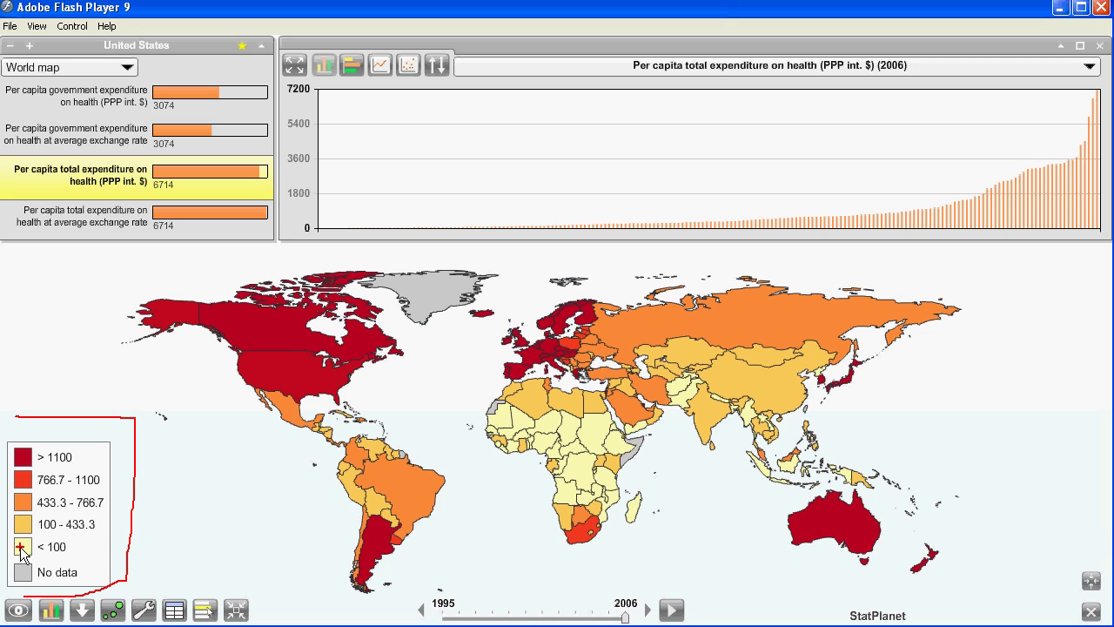
From the legend, try pink-purple, blue-green and blue sequential palettes on the map.
left_click(23, 479)
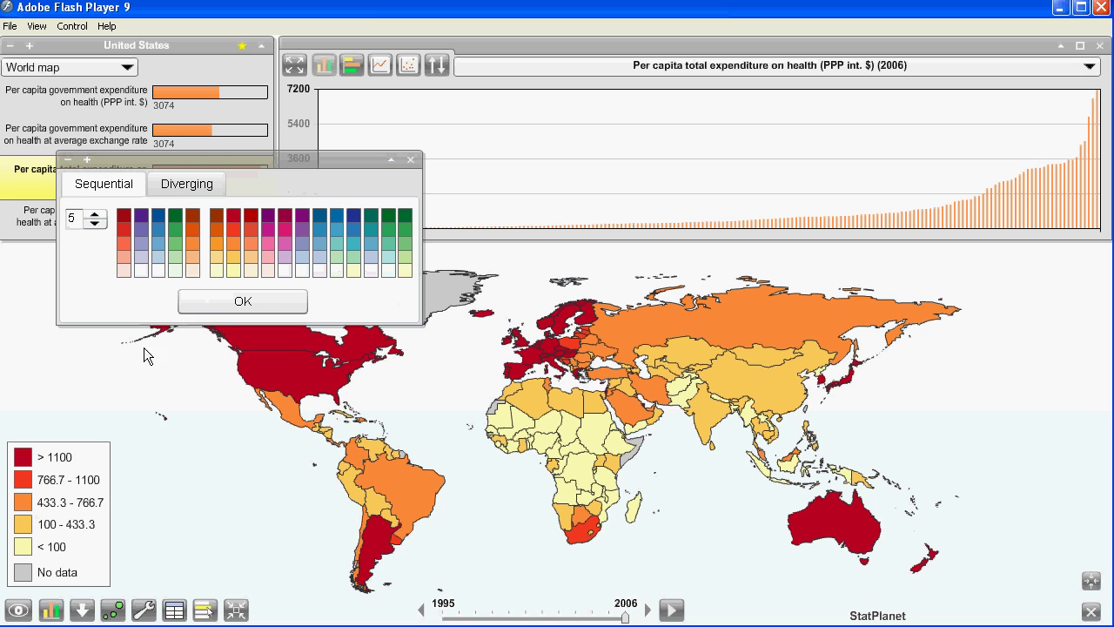
left_click(269, 250)
left_click(287, 249)
left_click(341, 244)
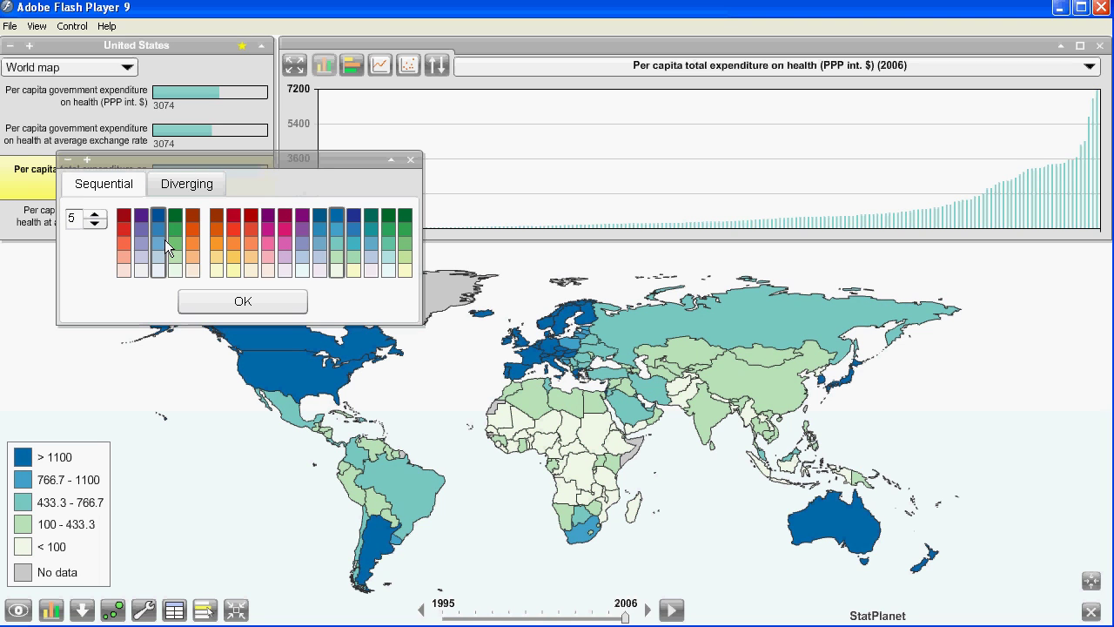
left_click(164, 244)
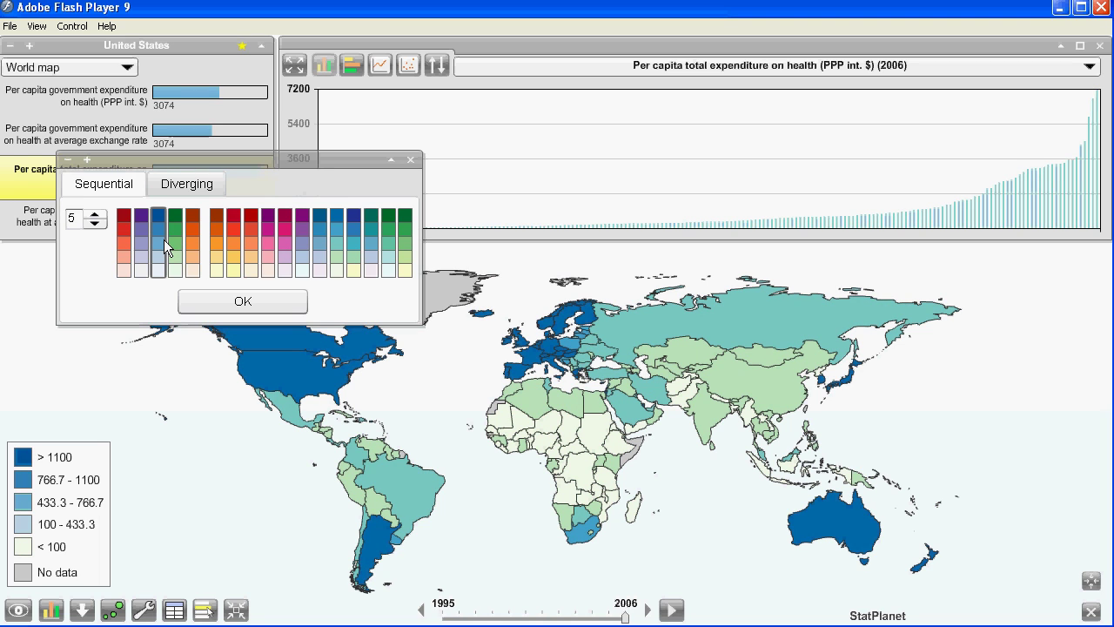
Compare red-yellow-green, blue-yellow-red and purple-orange diverging palettes, then apply the blue sequential palette.
left_click(181, 189)
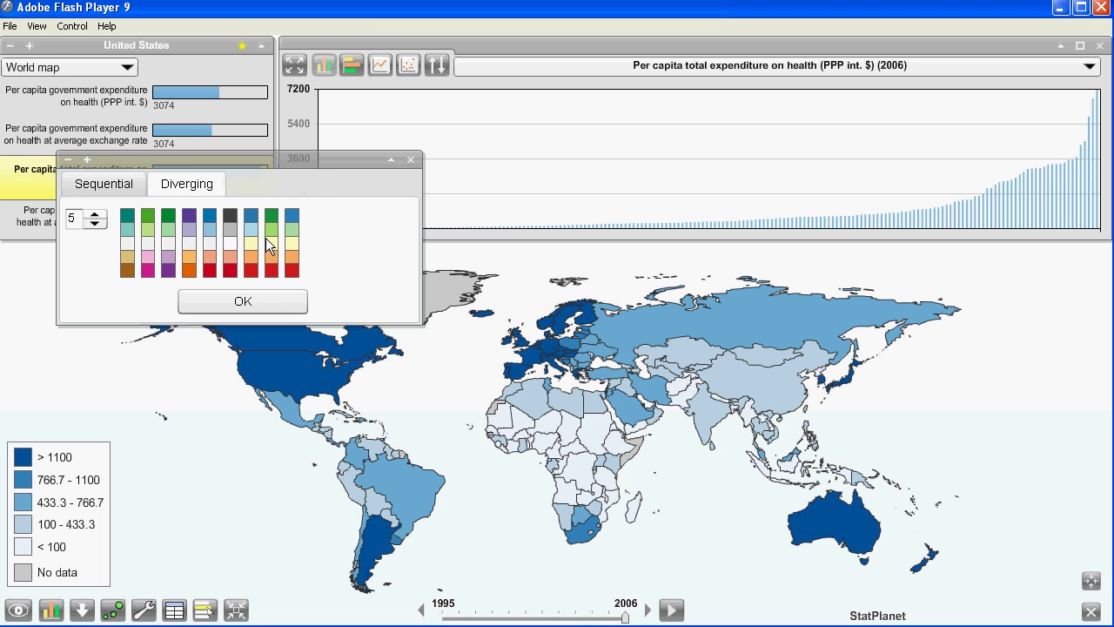
left_click(268, 237)
left_click(250, 242)
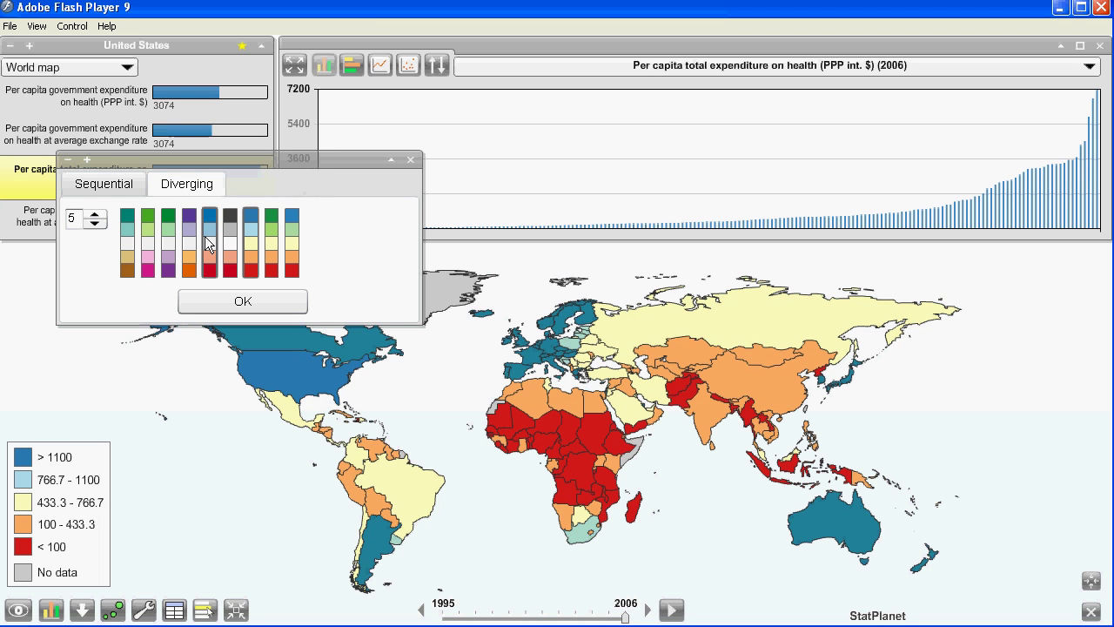
left_click(189, 244)
left_click(87, 184)
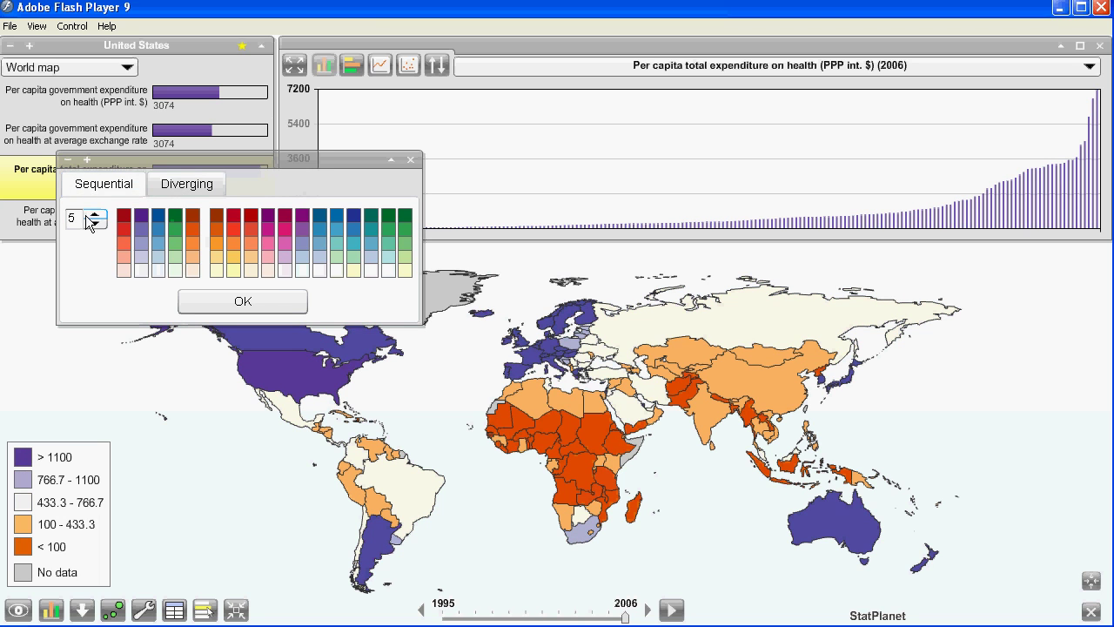
left_click(158, 239)
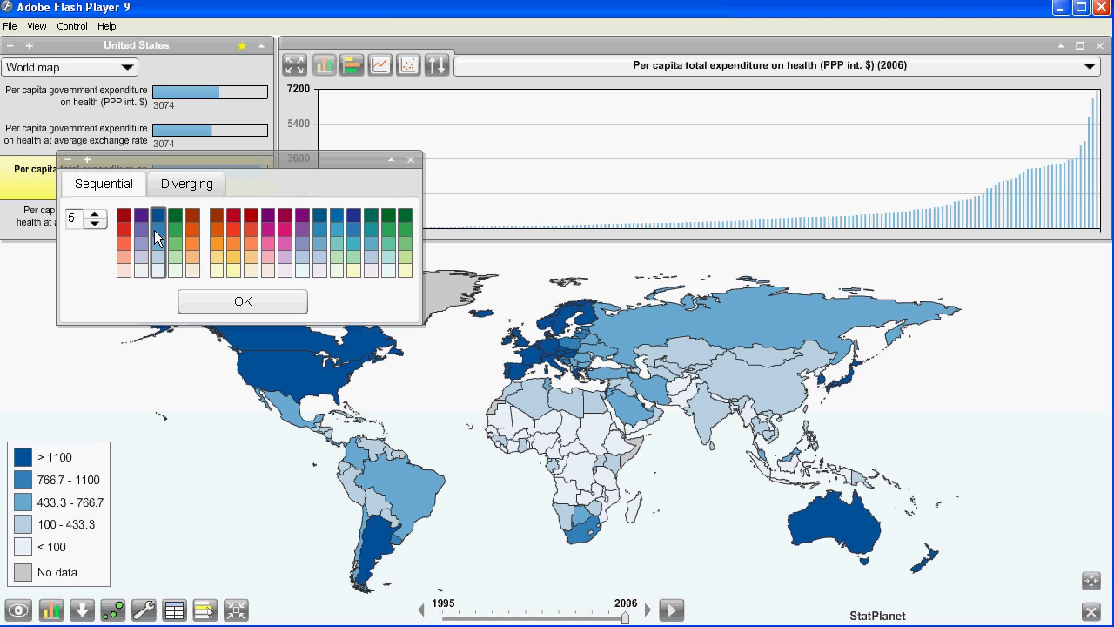
Confirm the blue scheme, then move the year slider and play the timeline, stopping at 1999.
left_click(242, 301)
mouse_move(397, 620)
left_mouse_down()
mouse_move(417, 586)
mouse_move(672, 587)
mouse_move(693, 594)
mouse_move(701, 622)
left_mouse_up()
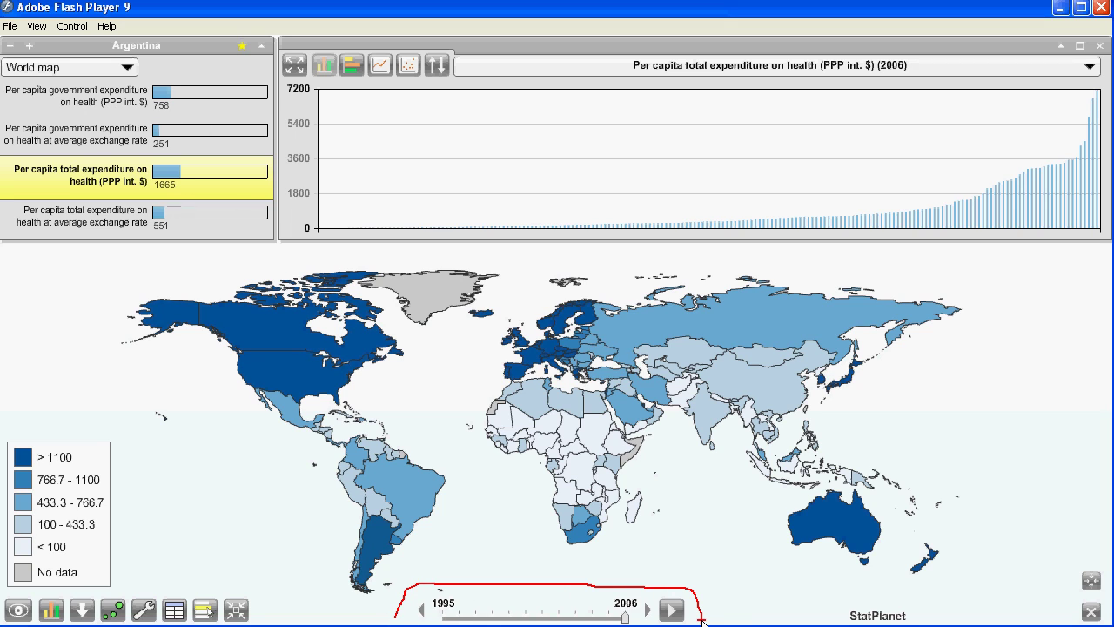
key("Escape")
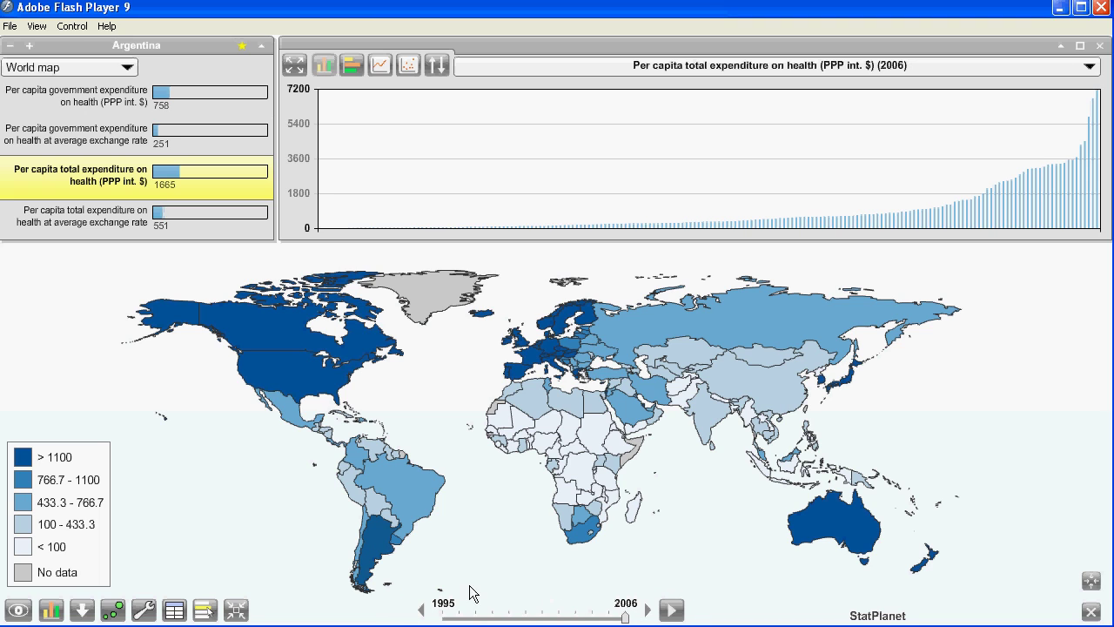
left_click_drag(624, 612, 510, 612)
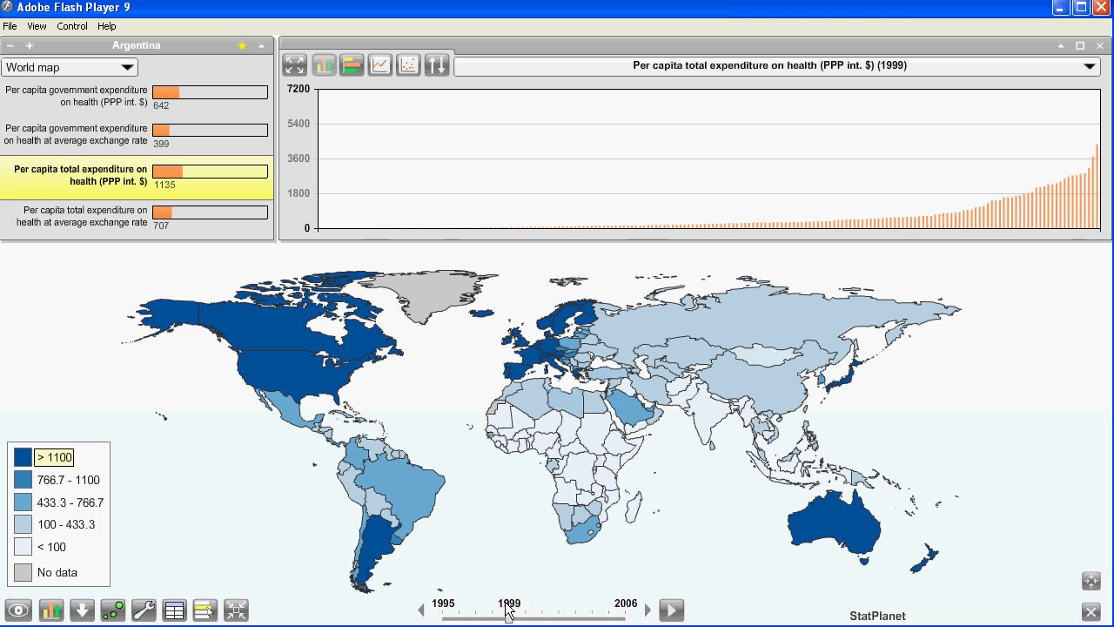
left_click(671, 609)
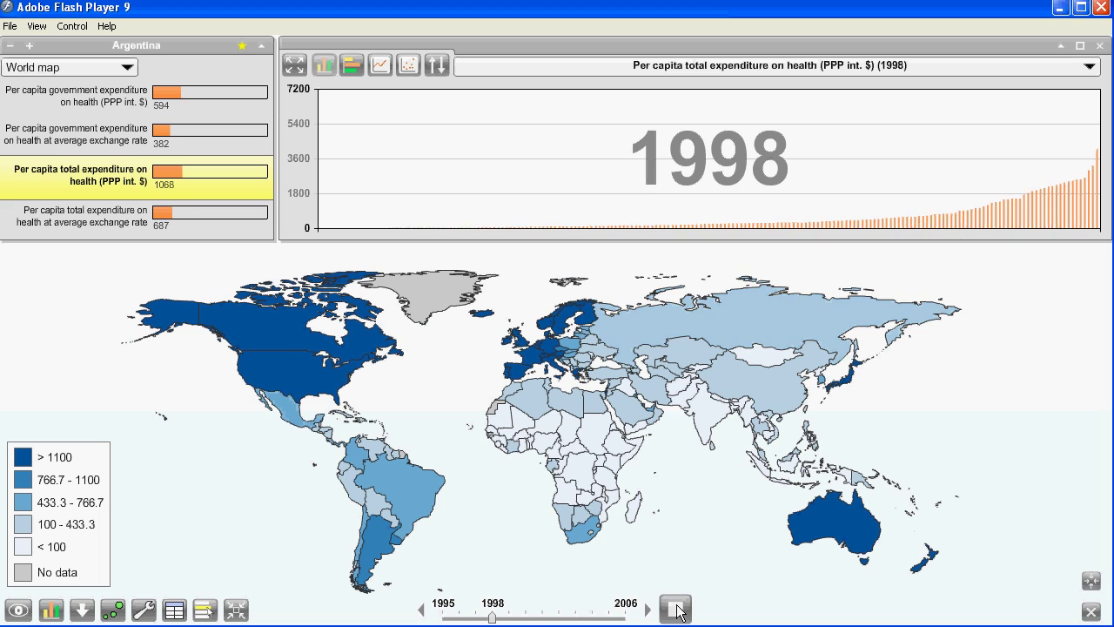
left_click(413, 242)
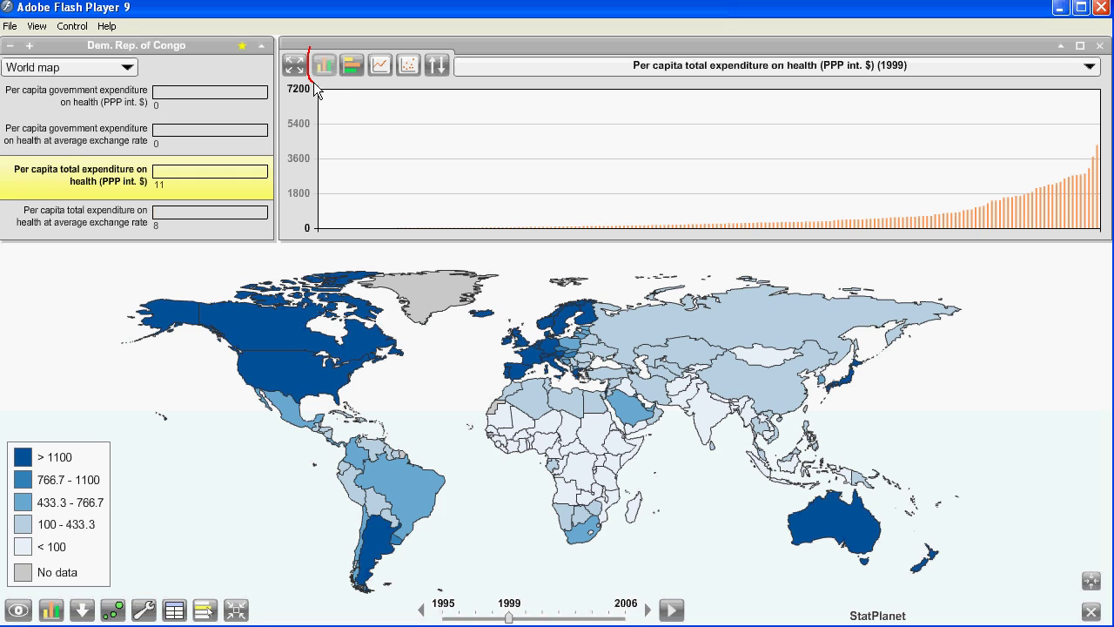
Switch to a line chart and plot United States, Libya, Central African Republic, China and Australia.
mouse_move(452, 61)
left_mouse_down()
mouse_move(373, 42)
mouse_move(313, 48)
left_mouse_up()
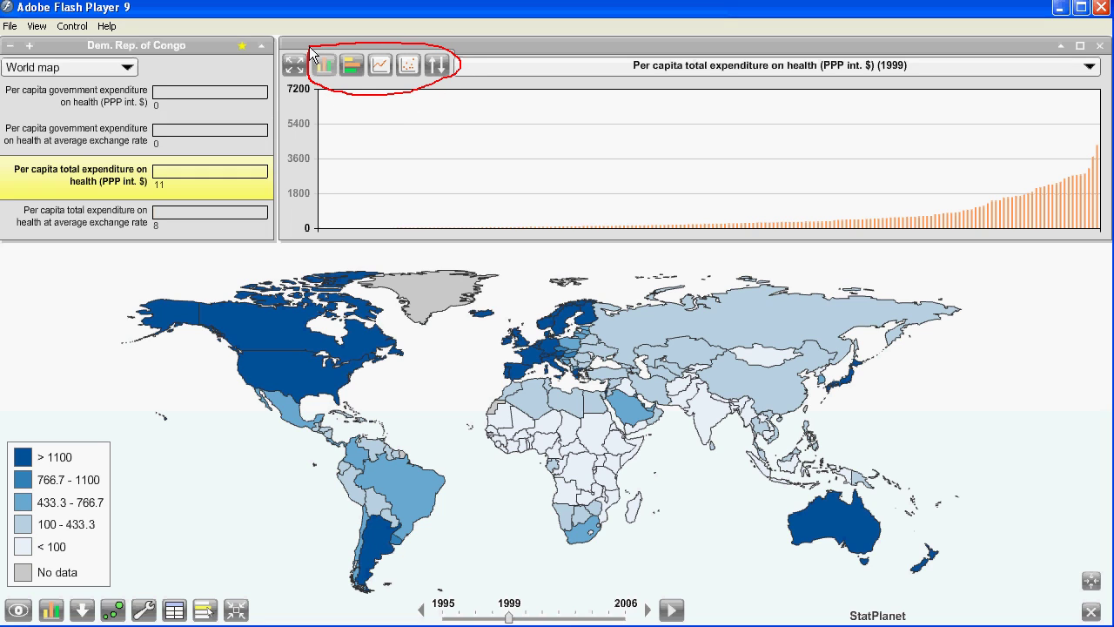
left_click(348, 72)
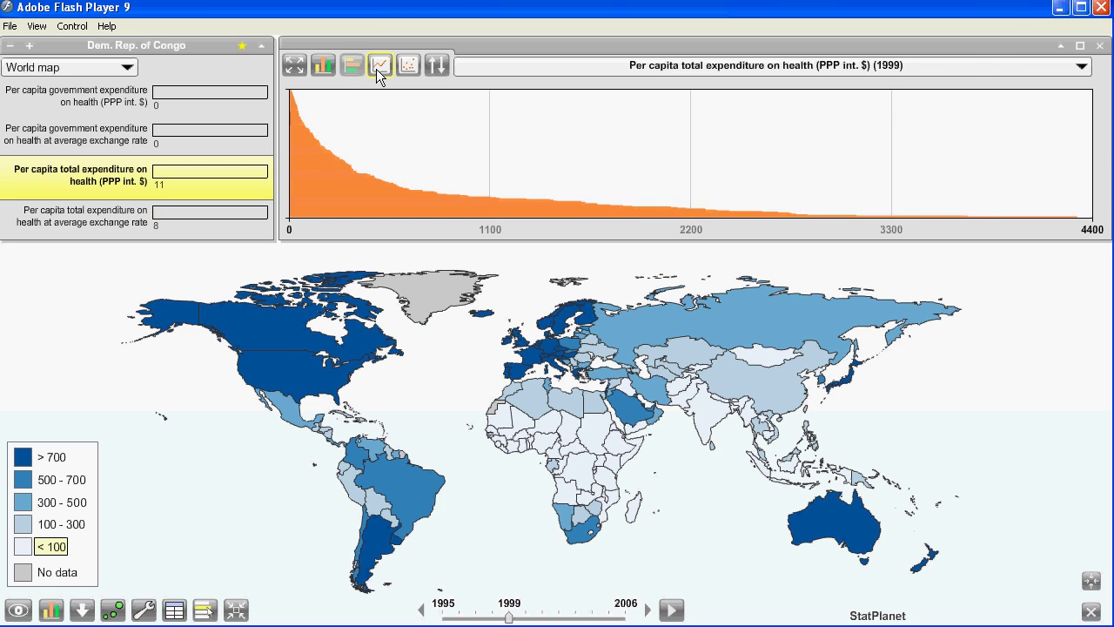
left_click(376, 69)
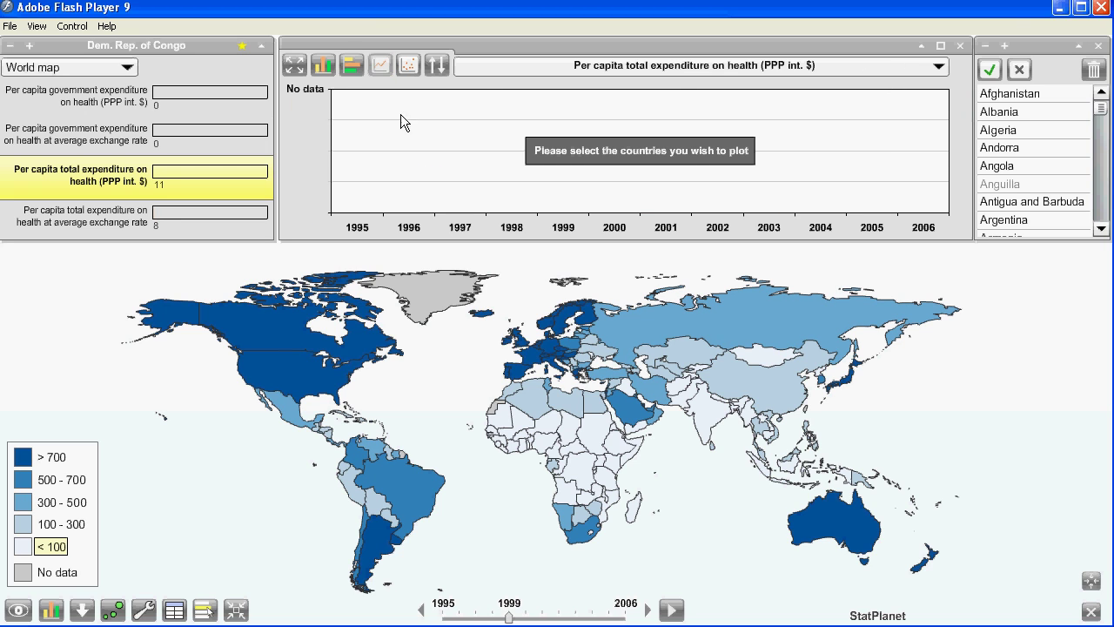
left_click(316, 381)
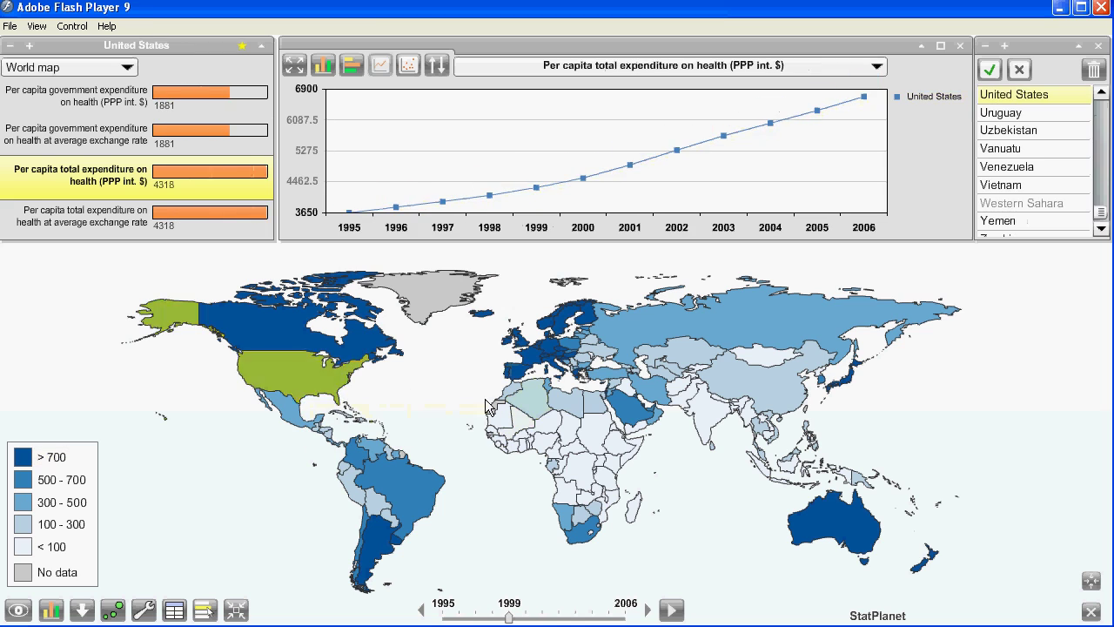
left_click(550, 412)
left_click(589, 437)
left_click(756, 385)
left_click(827, 533)
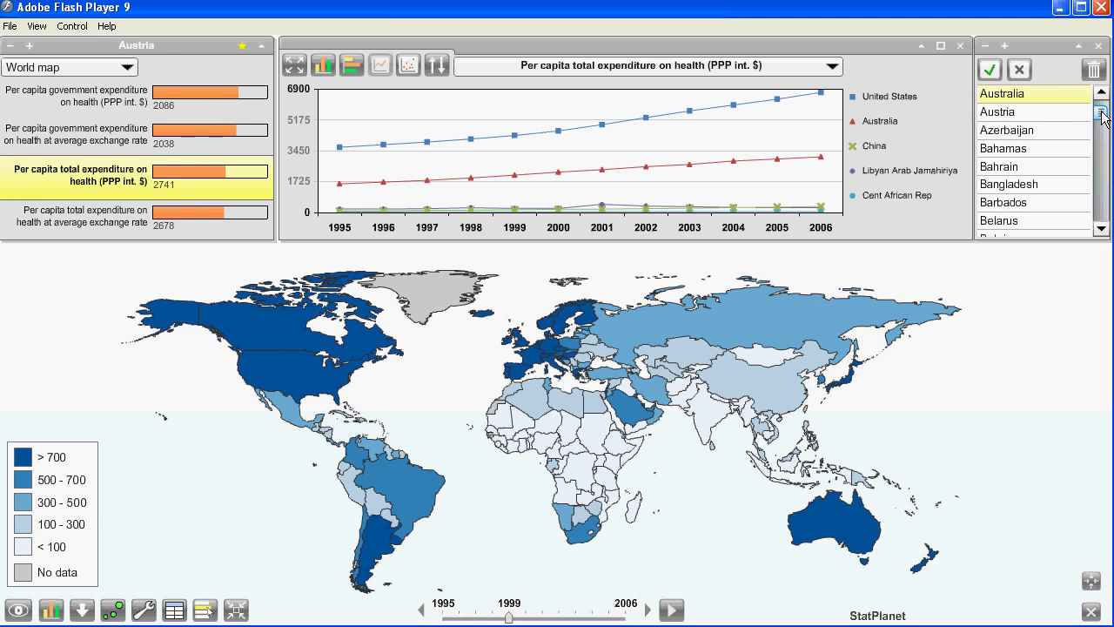
Add Comoros, Bosnia and Herzegovina and Brazil from the country list.
left_click_drag(1103, 118, 1103, 130)
left_click(1029, 167)
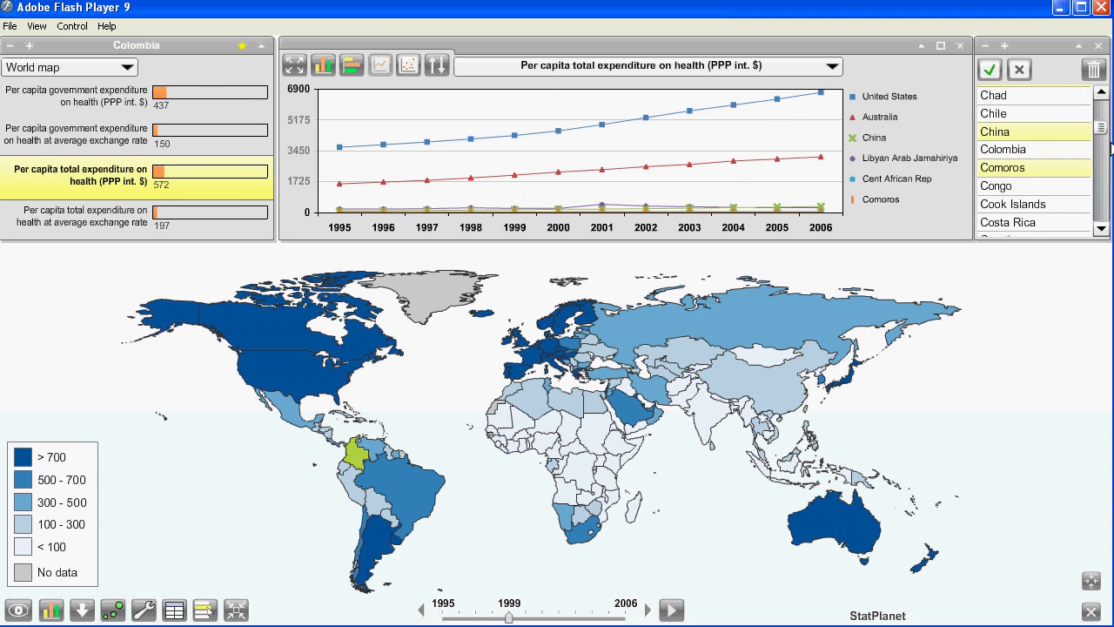
scroll(1045, 148, "up", 5)
left_click(1078, 131)
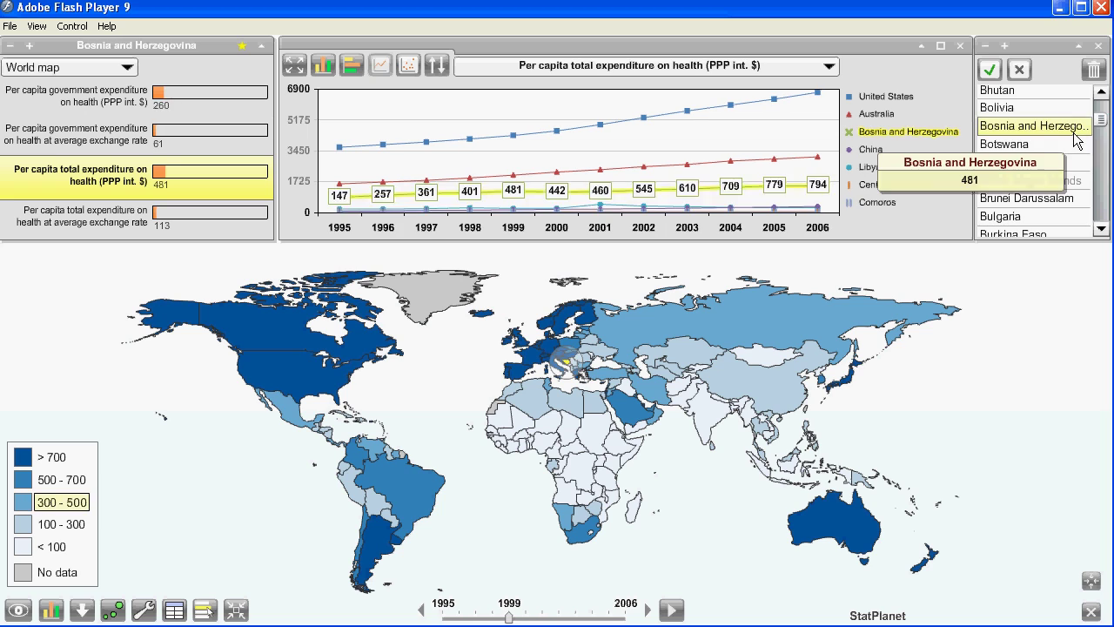
left_click(1043, 164)
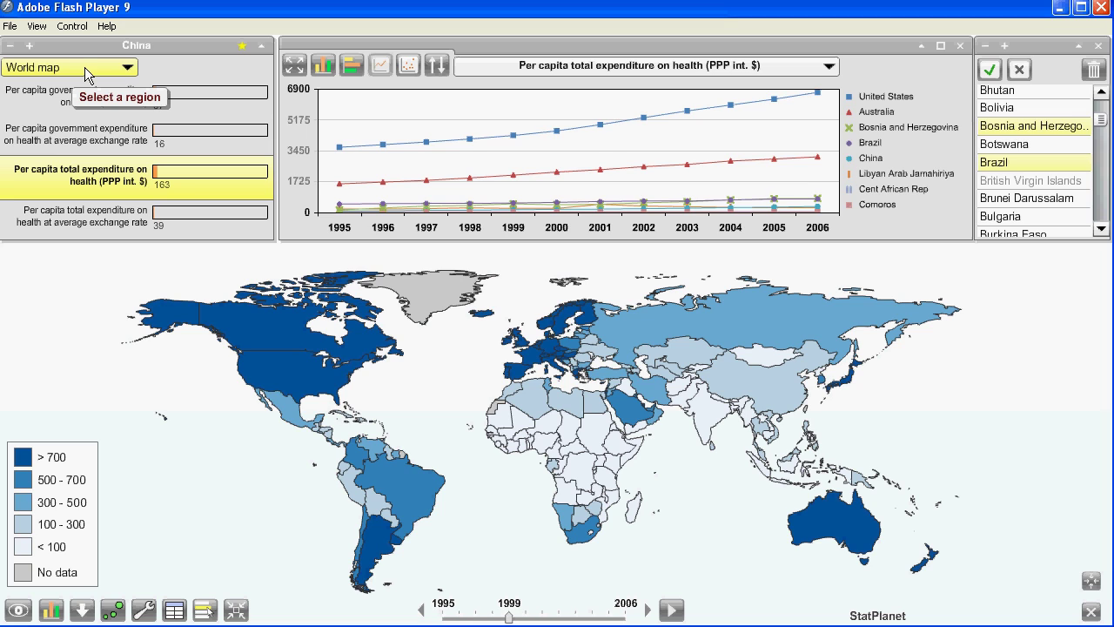
Set the map region to Africa and plot Niger, Sudan, Dem. Rep. of Congo, Angola and Mauritania.
left_click(29, 70)
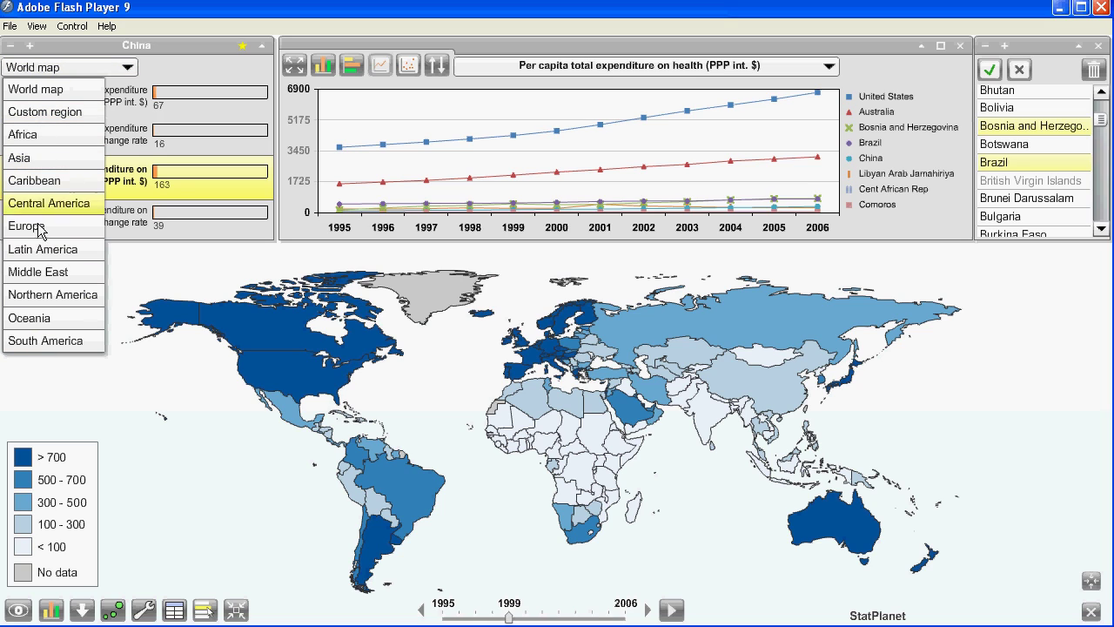
left_click(32, 140)
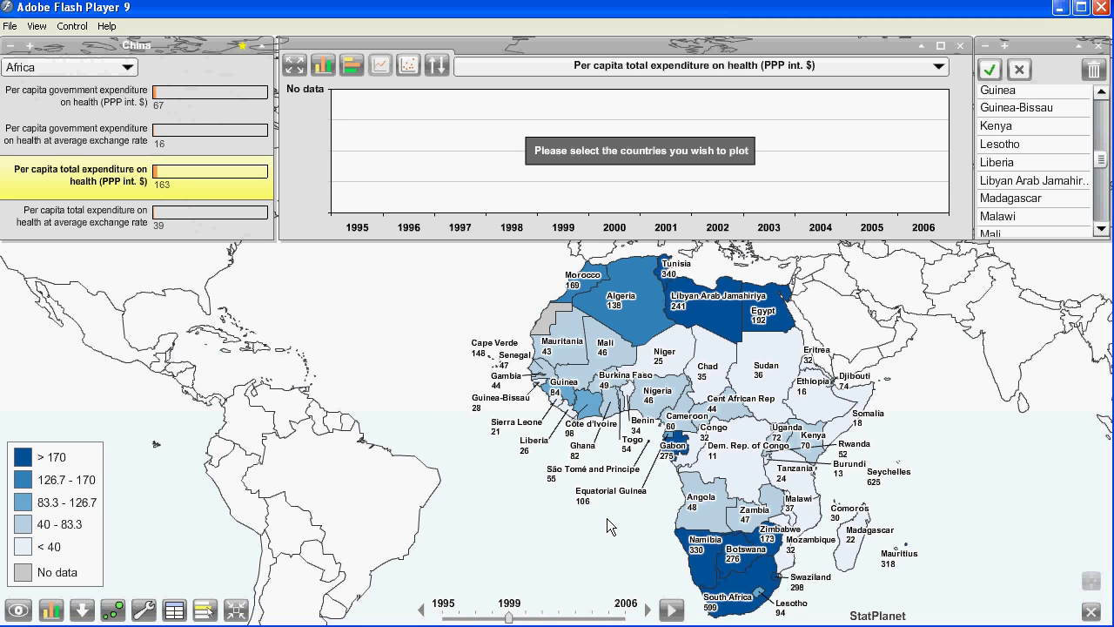
left_click(679, 359)
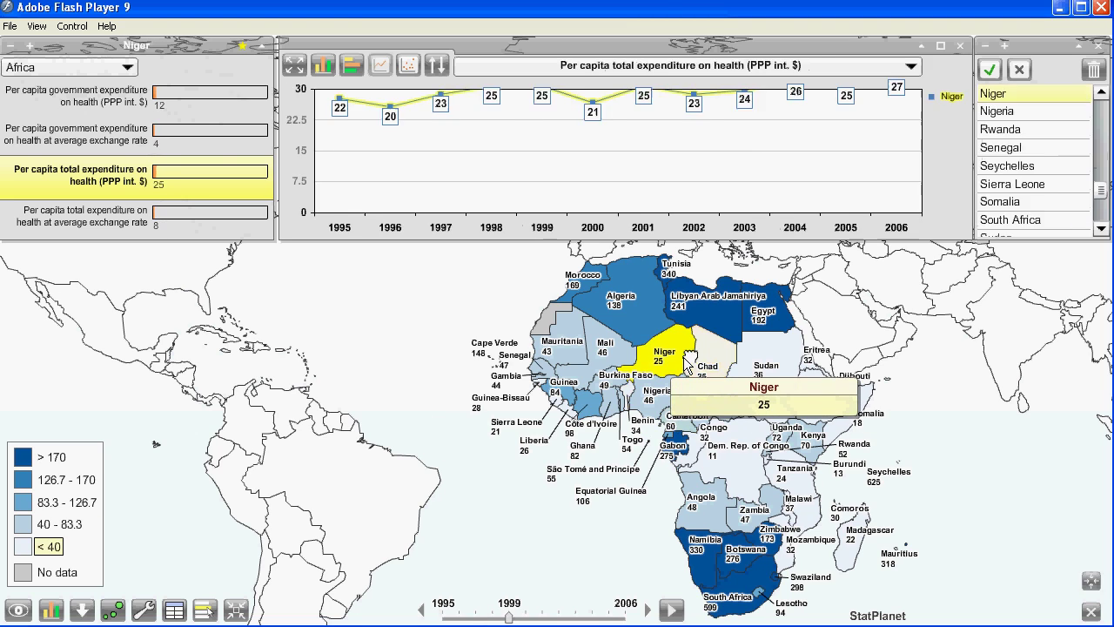
left_click(760, 377)
left_click(740, 457)
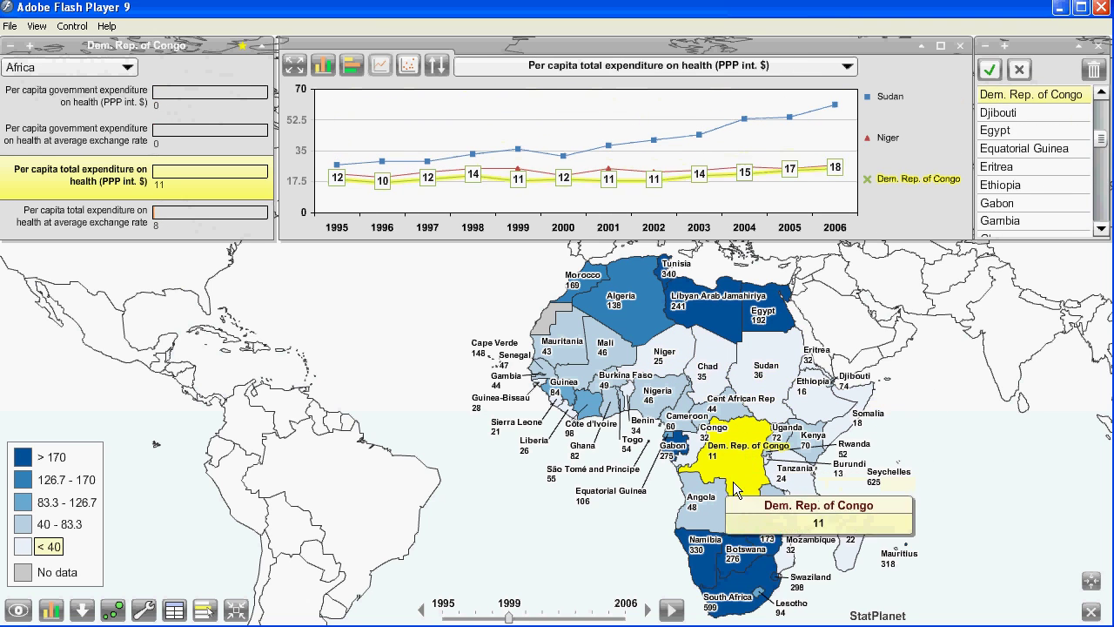
left_click(715, 508)
left_click(558, 346)
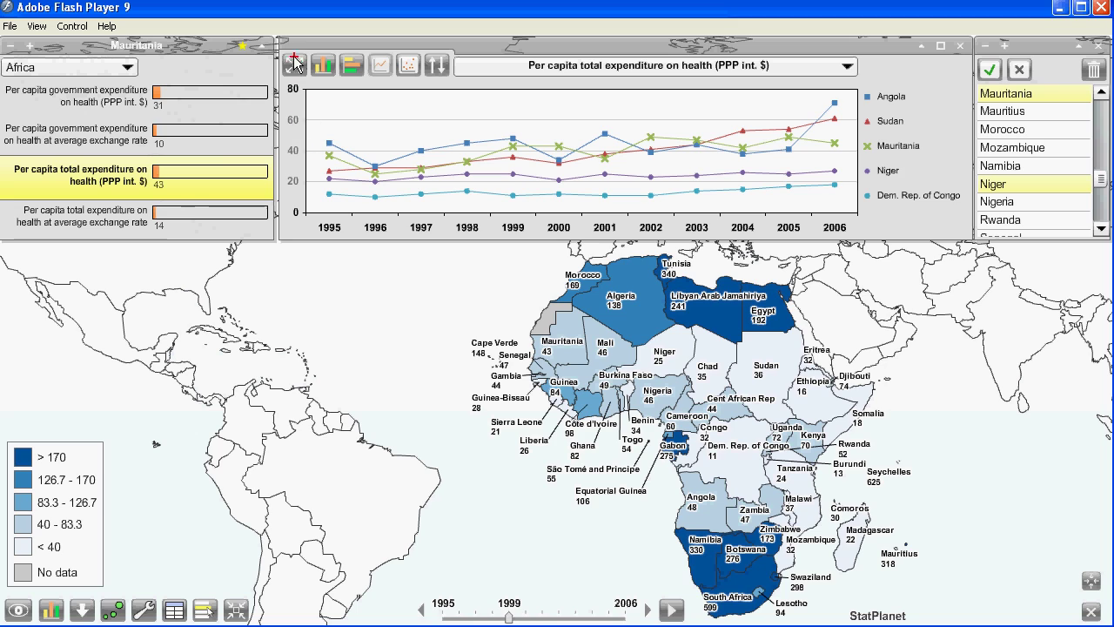
Show a full-window bubble chart with exchange-rate total expenditure on the y-axis, then switch to the World_Map folder.
mouse_move(294, 50)
left_mouse_down()
mouse_move(278, 68)
mouse_move(289, 84)
mouse_move(310, 69)
mouse_move(294, 50)
mouse_move(280, 70)
mouse_move(296, 69)
left_mouse_up()
left_click(294, 68)
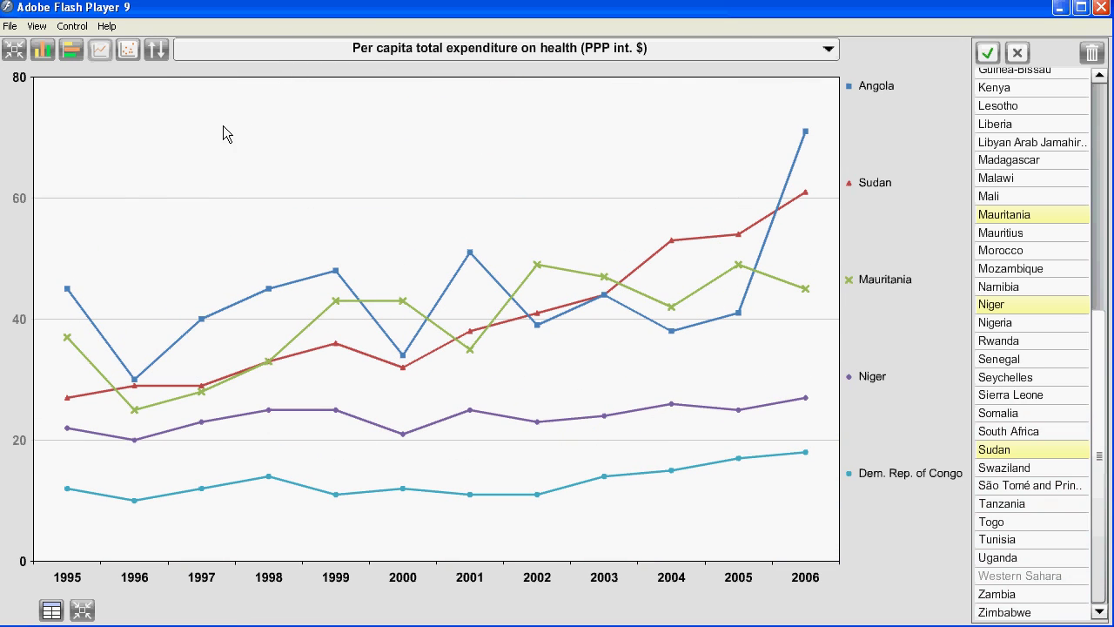
mouse_move(120, 33)
left_mouse_down()
mouse_move(134, 69)
mouse_move(144, 52)
mouse_move(120, 39)
left_mouse_up()
left_click(128, 53)
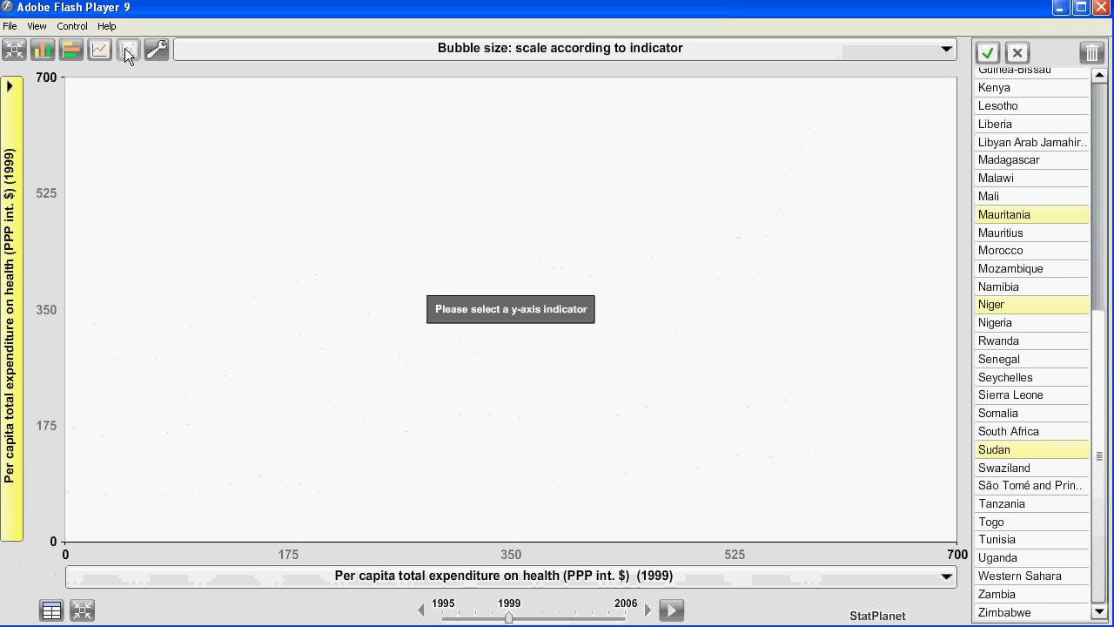
left_click(14, 182)
left_click(80, 174)
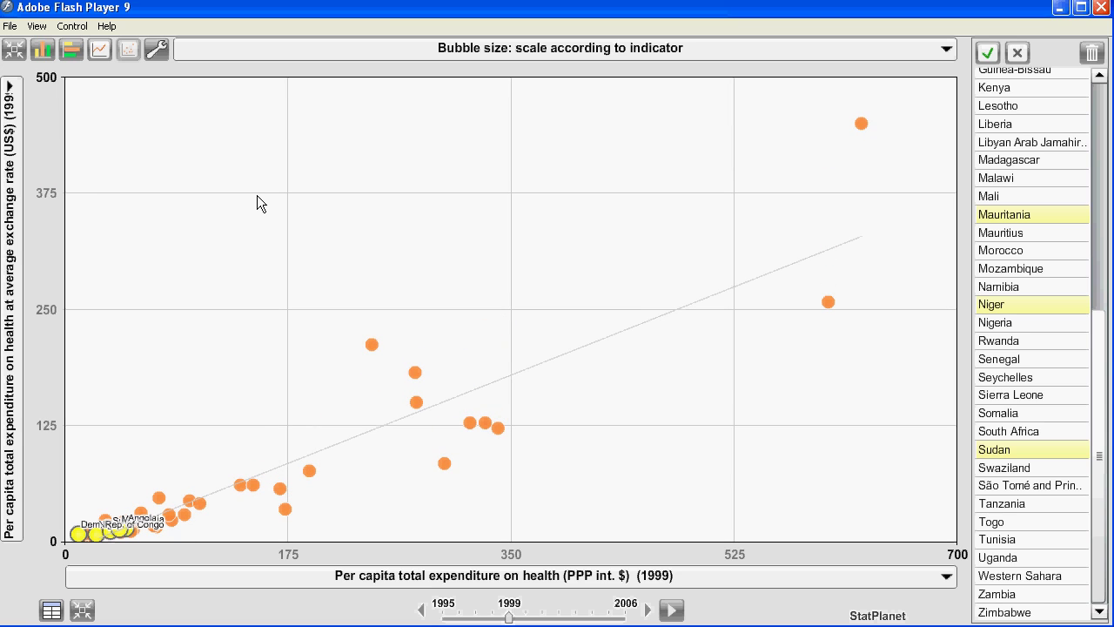
key("alt+Tab")
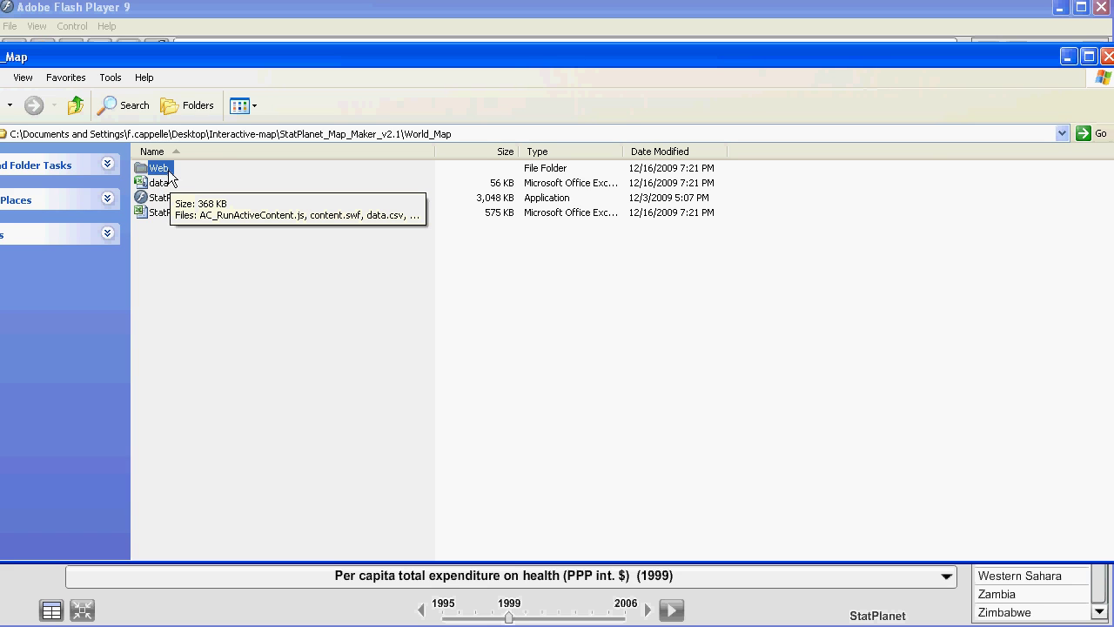
Open StatPlanet.html from the Web folder so the map loads in Chrome.
double_click(160, 171)
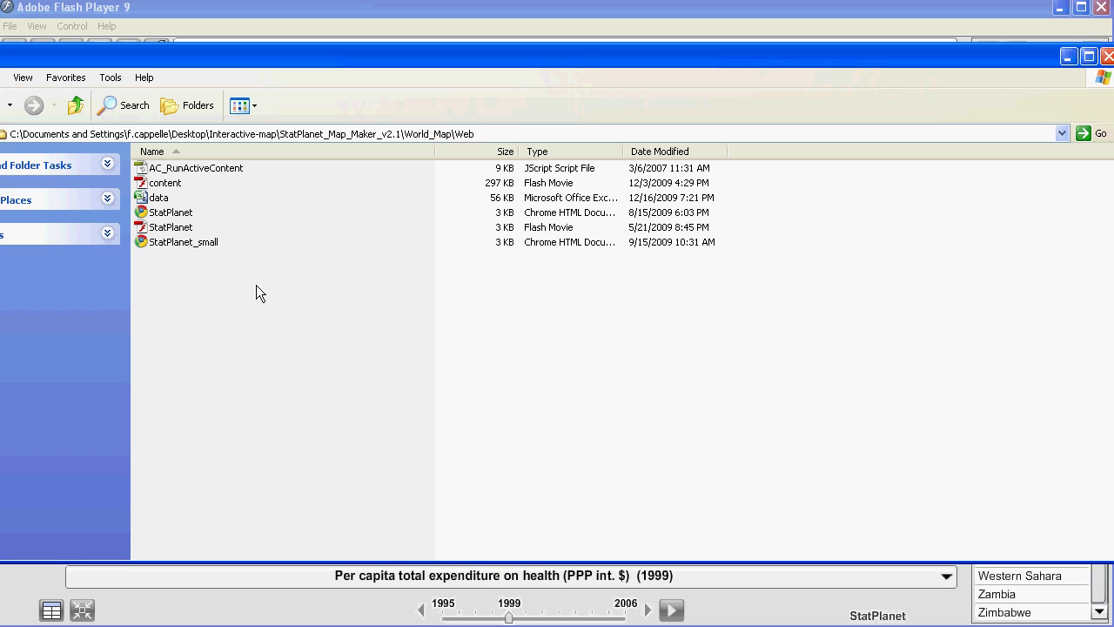
left_click(159, 202)
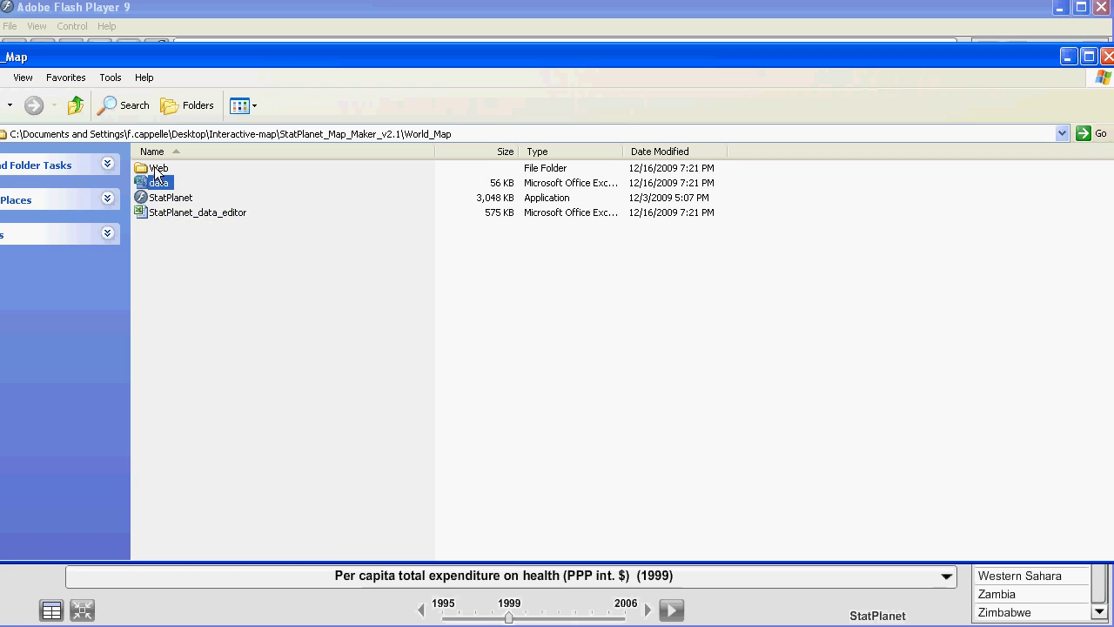
double_click(154, 166)
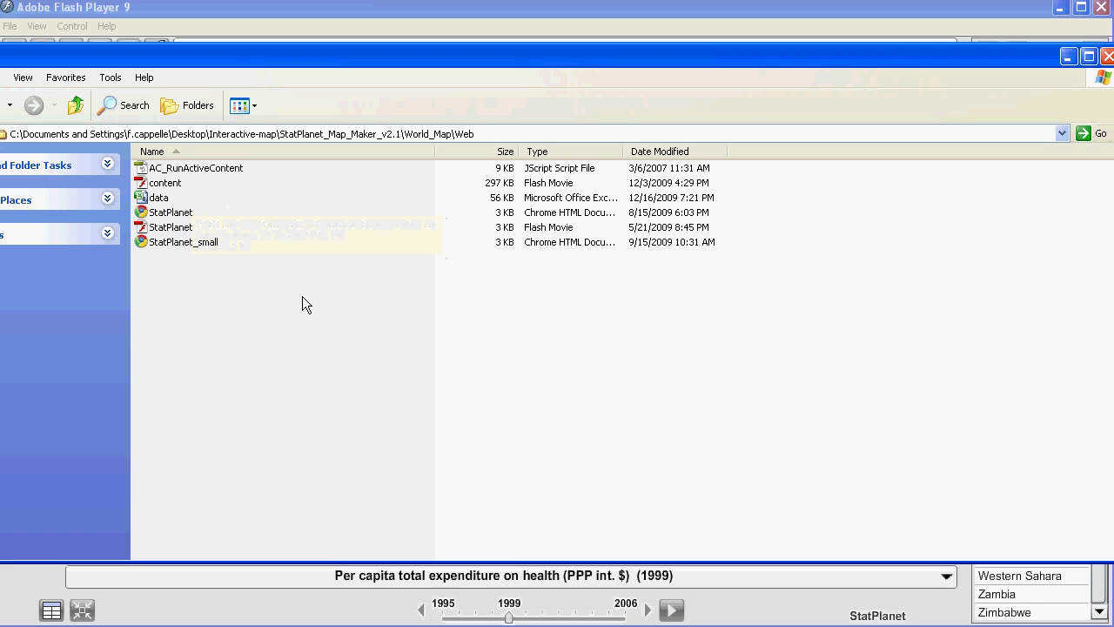
left_click_drag(302, 296, 136, 158)
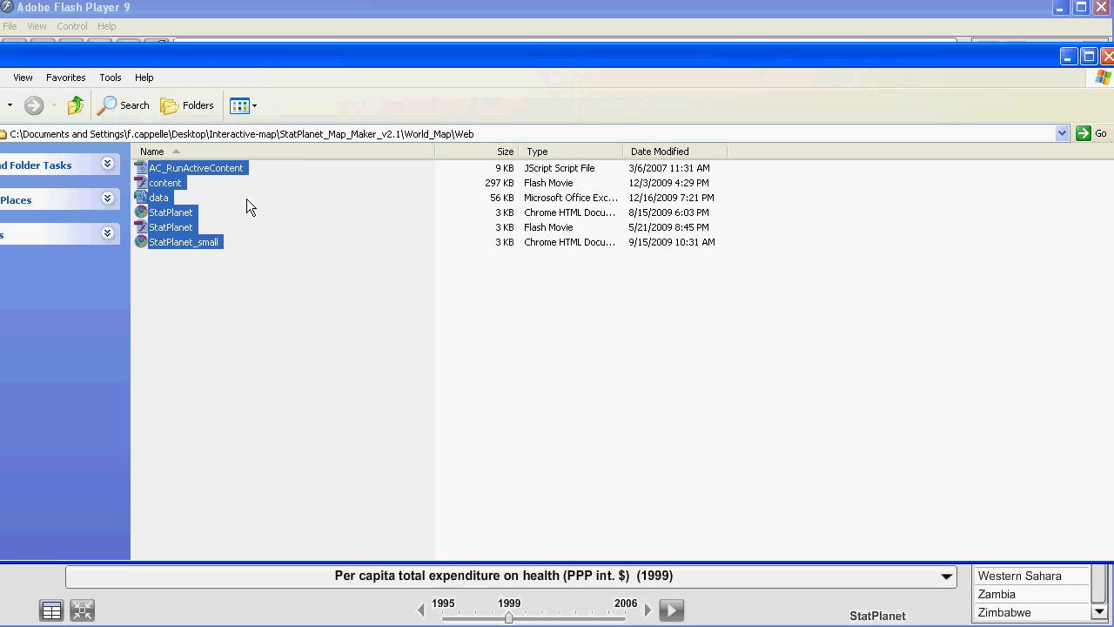
left_click(174, 213)
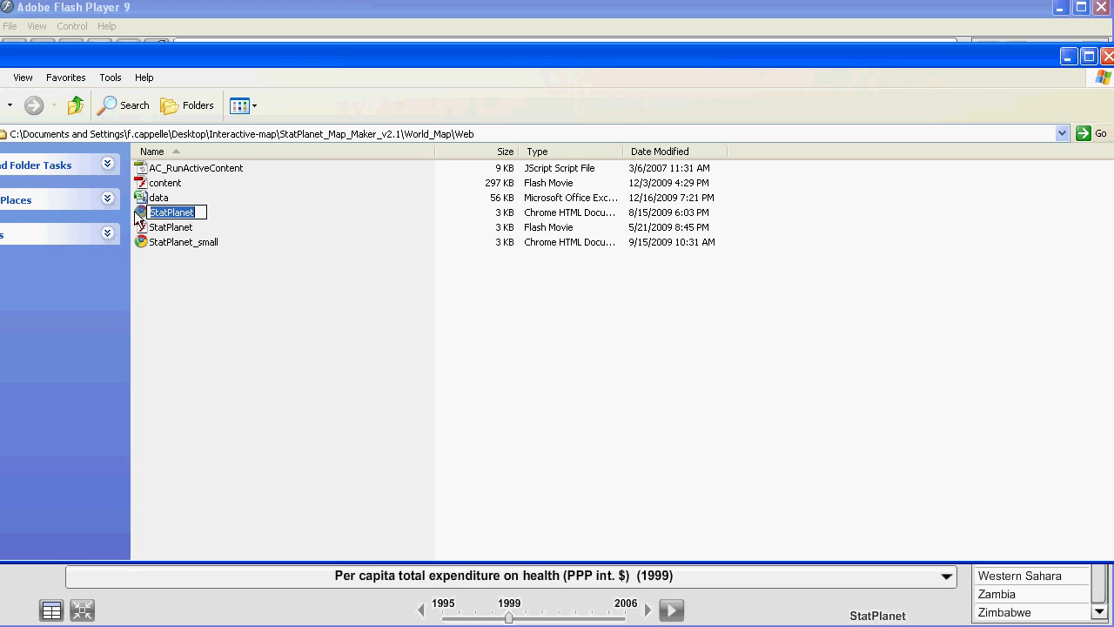
key("Return")
key("Return")
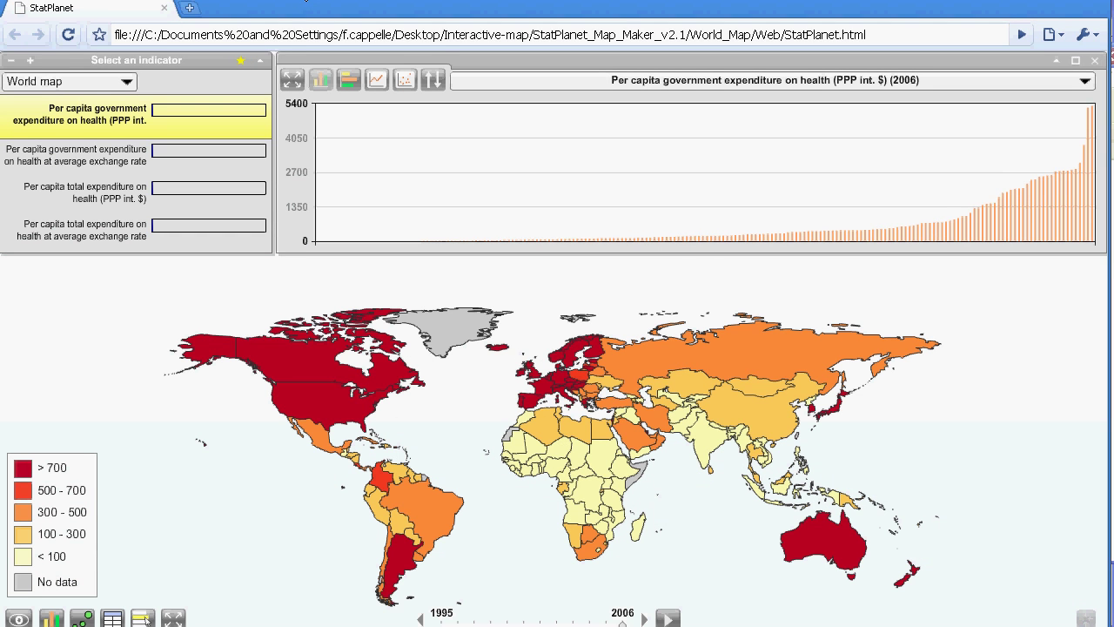
Maximise Chrome, view the Russian Federation's expenditure values, then close the browser.
double_click(298, 5)
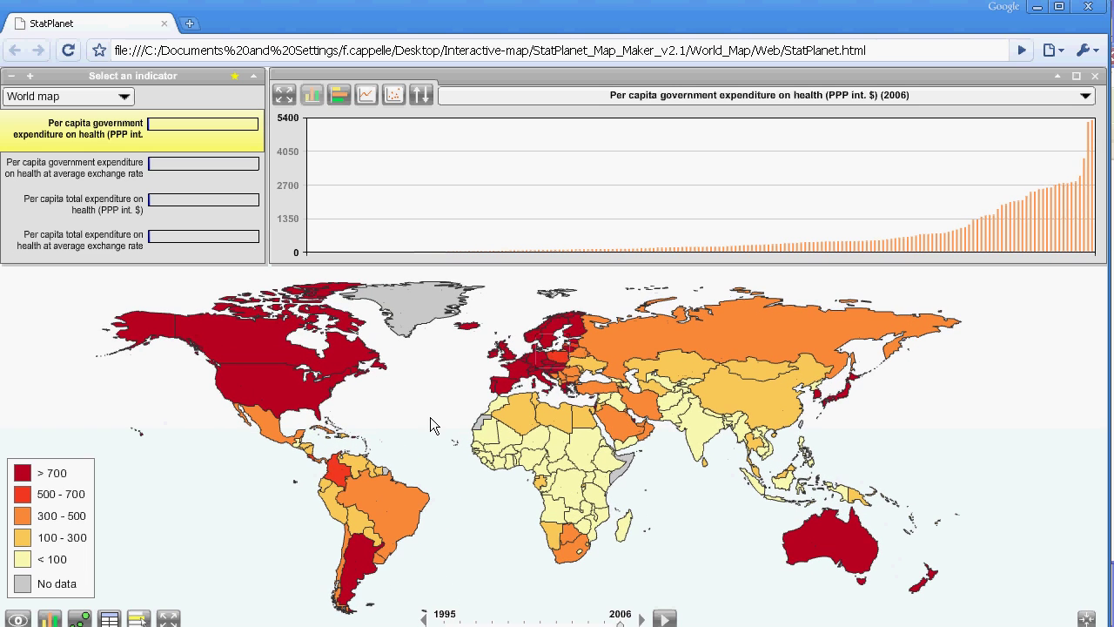
left_click(682, 340)
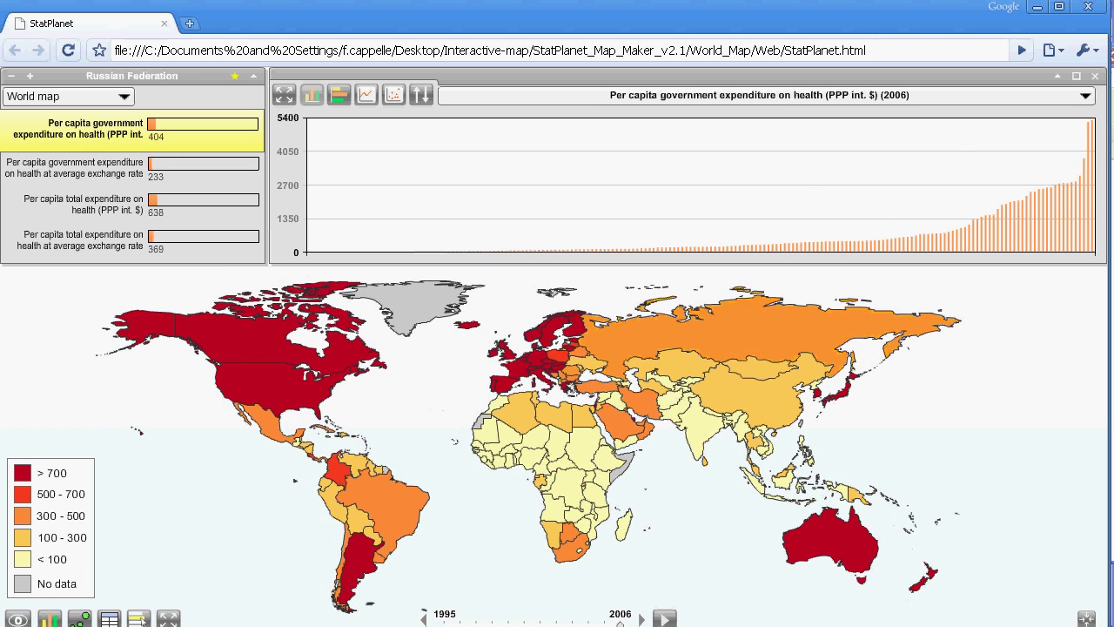
left_click(1089, 8)
Open StatPlanet_small.html from the Web folder in Chrome.
left_click(170, 244)
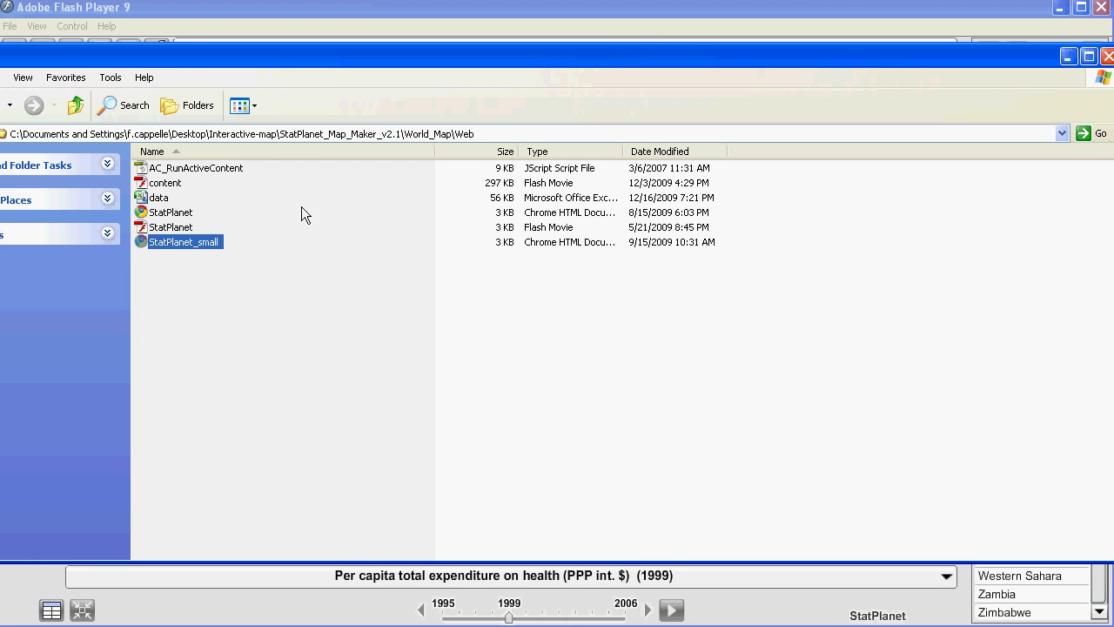
double_click(177, 242)
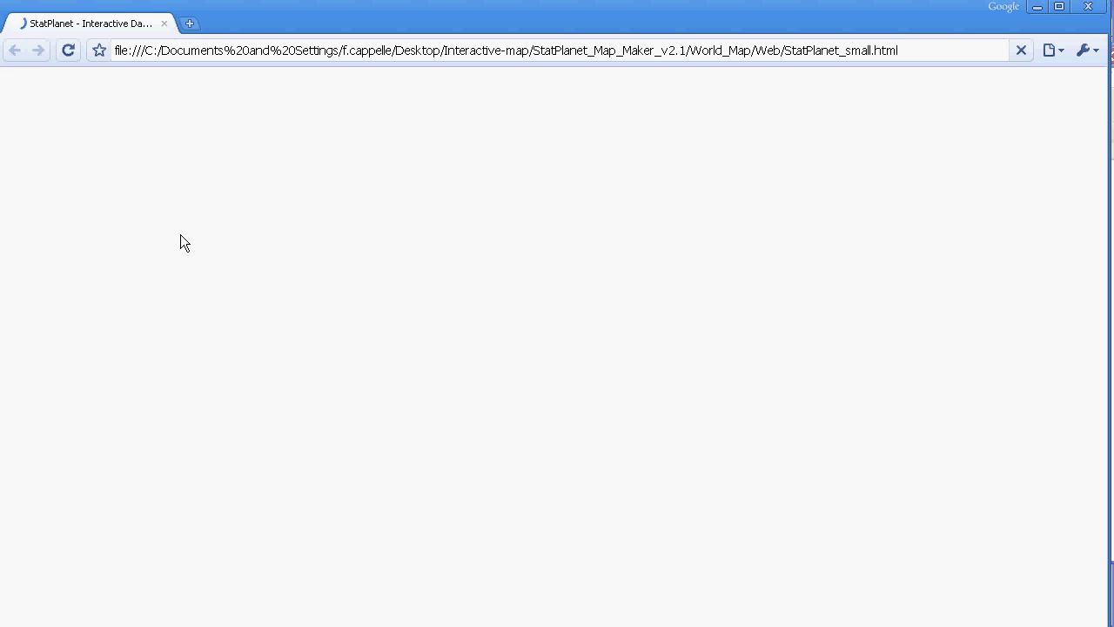